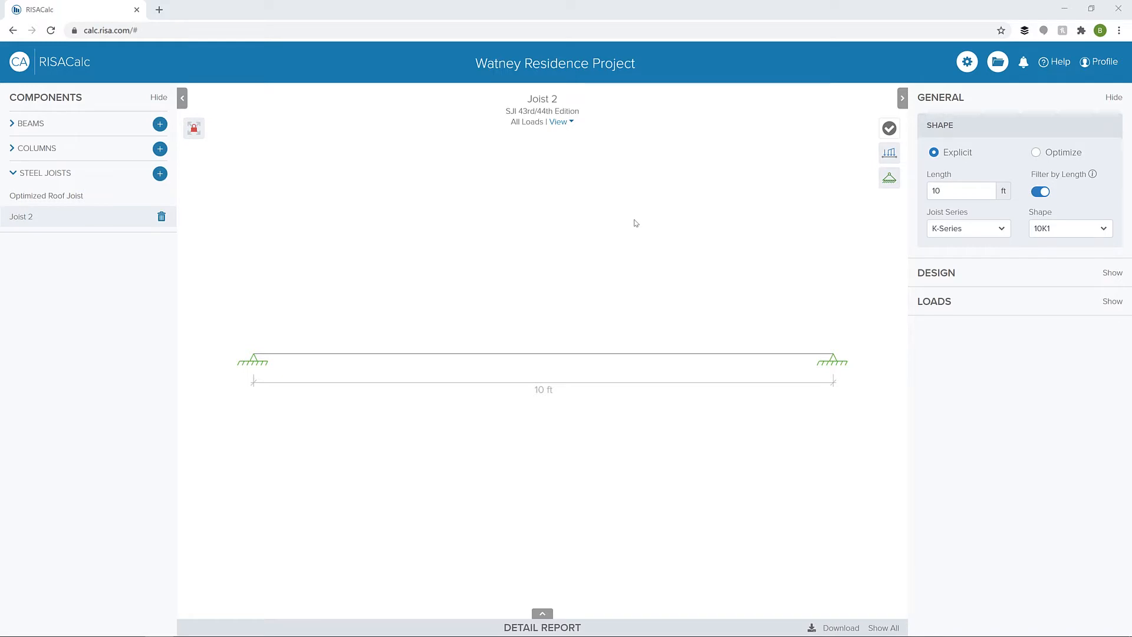
# Set the project's steel joist design code to SJI 43rd/44th Edition and apply the settings
pyautogui.click(960, 64)
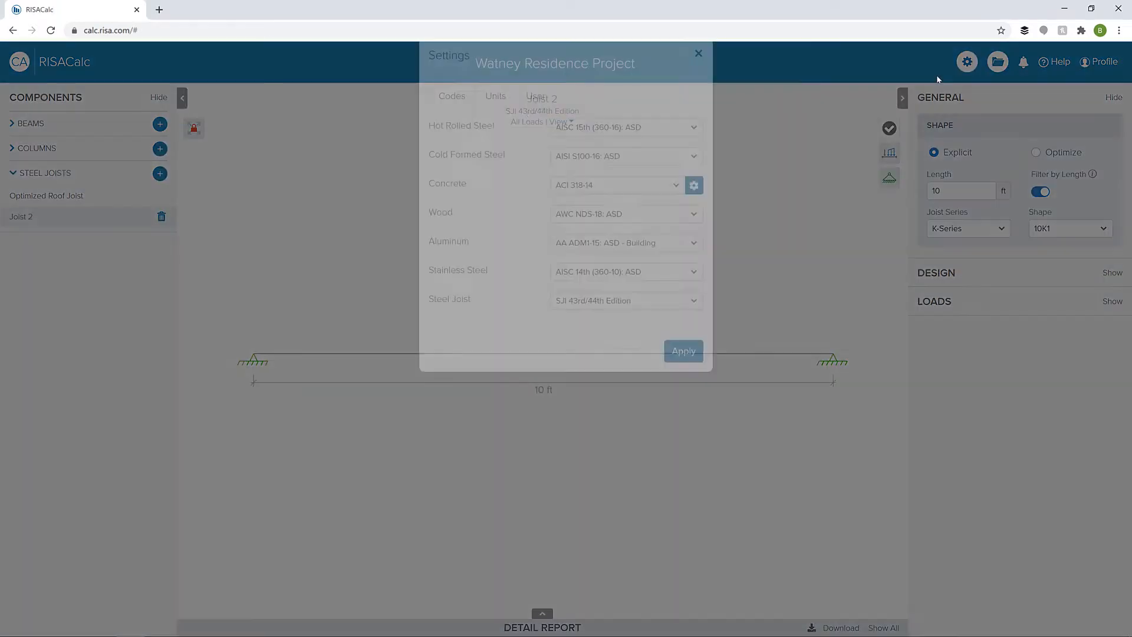
pyautogui.click(615, 322)
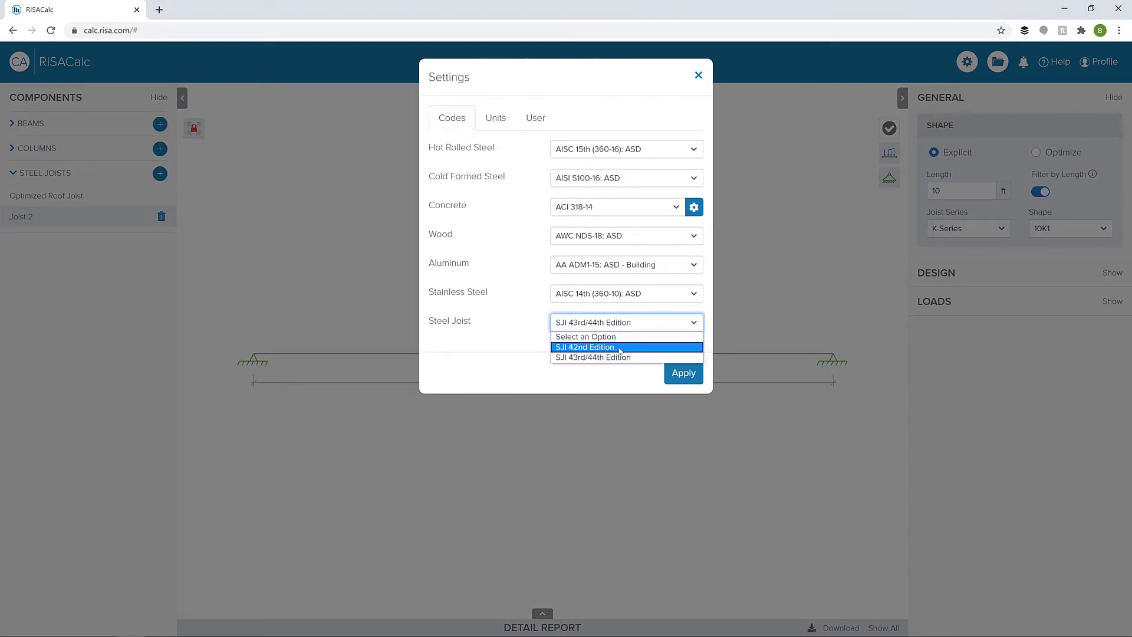
pyautogui.click(583, 357)
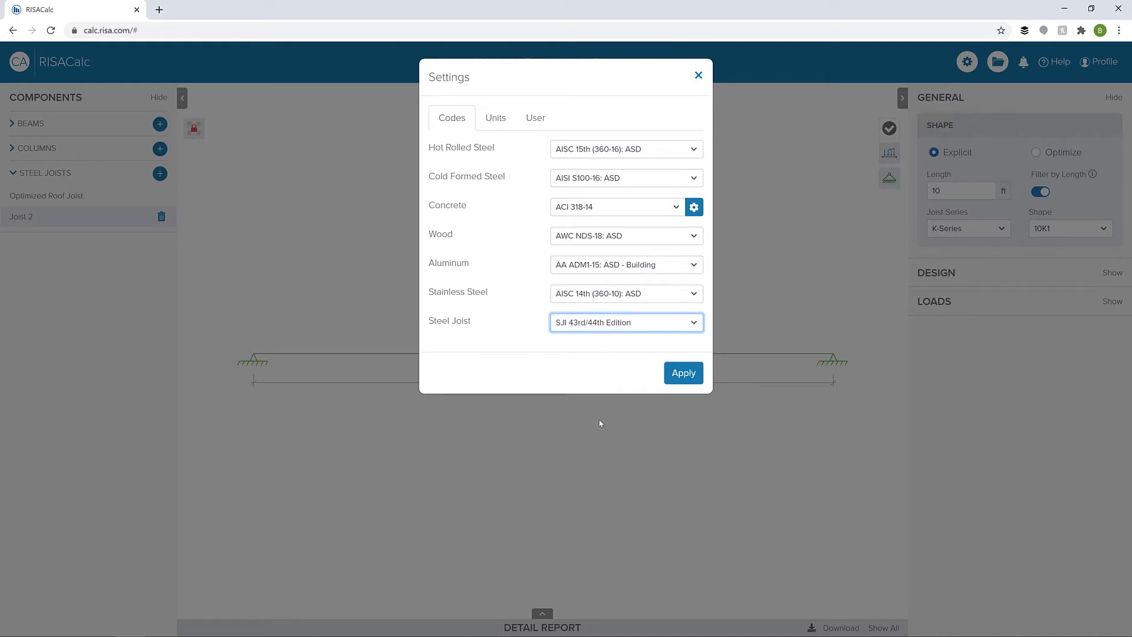
pyautogui.click(682, 374)
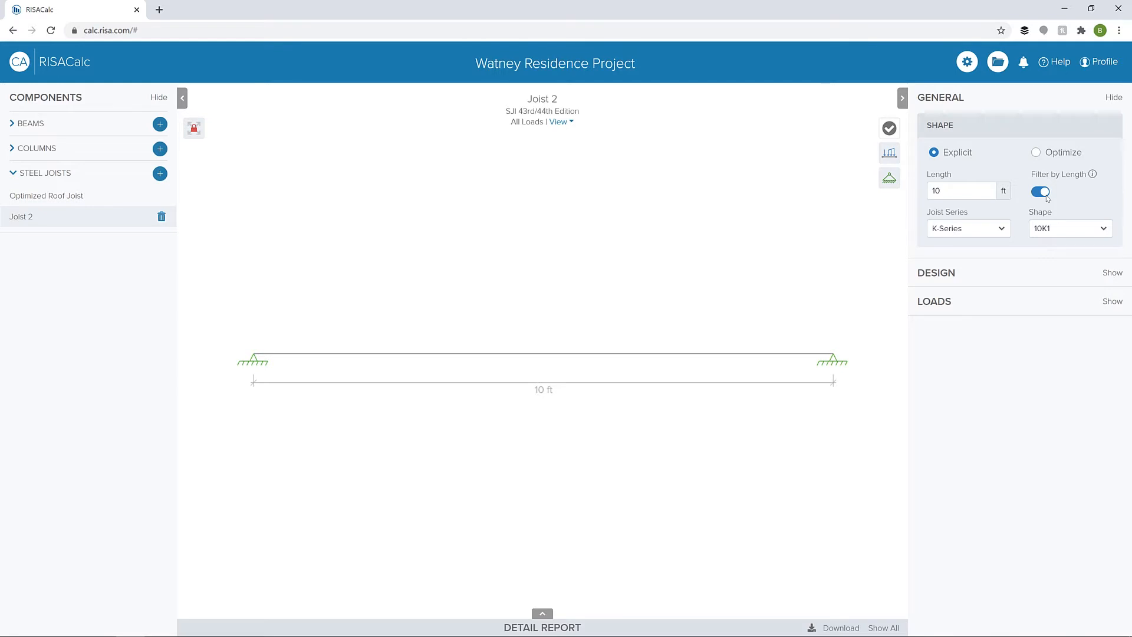
# Set Joist 2's length to 20 ft and its shape to 16K5, keeping the K-Series joist series
pyautogui.doubleClick(970, 190)
pyautogui.write('20')
pyautogui.press('Tab')
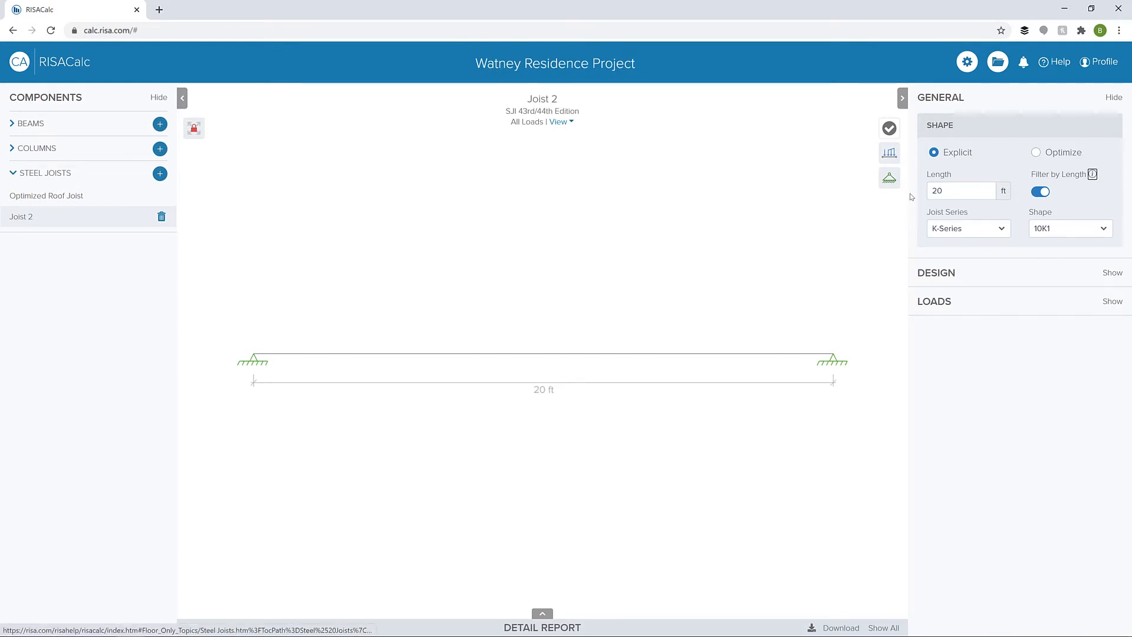
pyautogui.click(1078, 233)
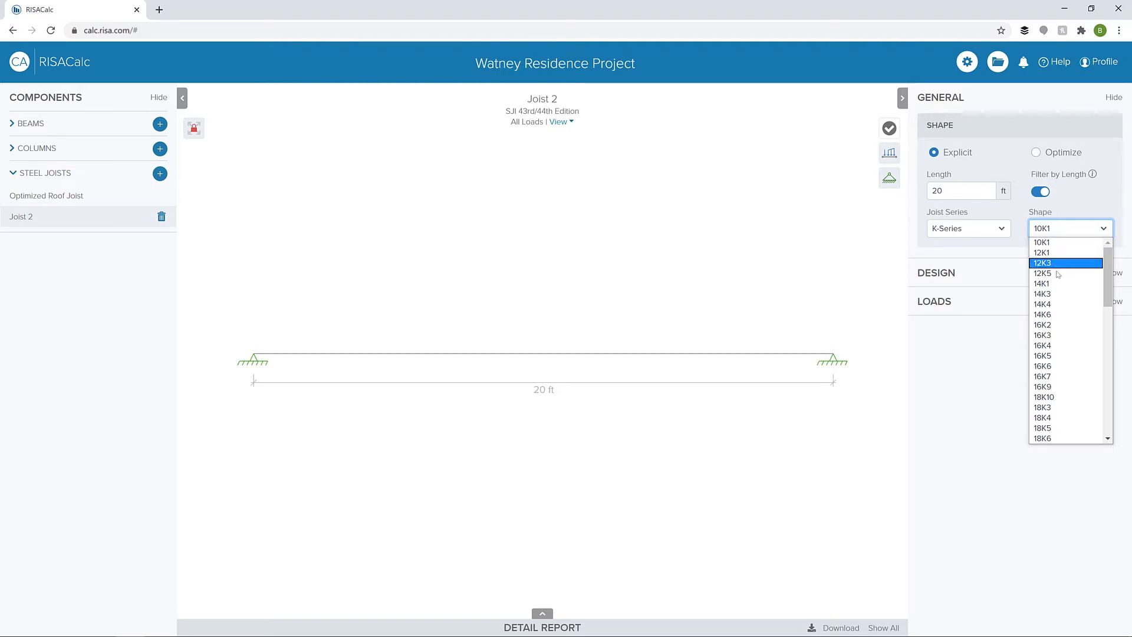
pyautogui.click(1070, 355)
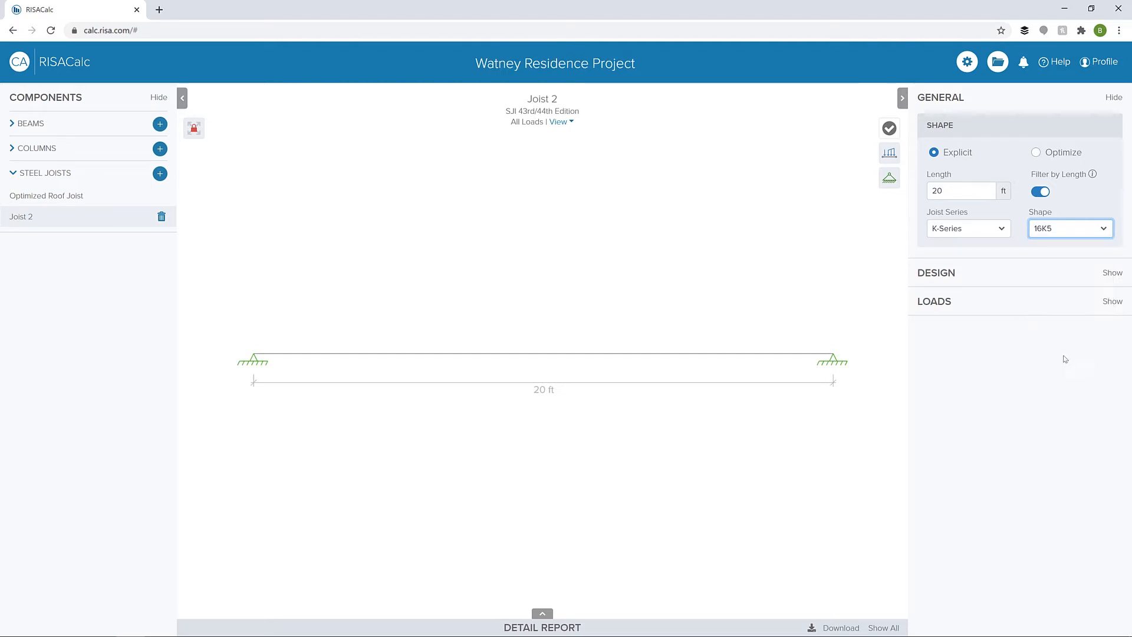
pyautogui.click(1000, 230)
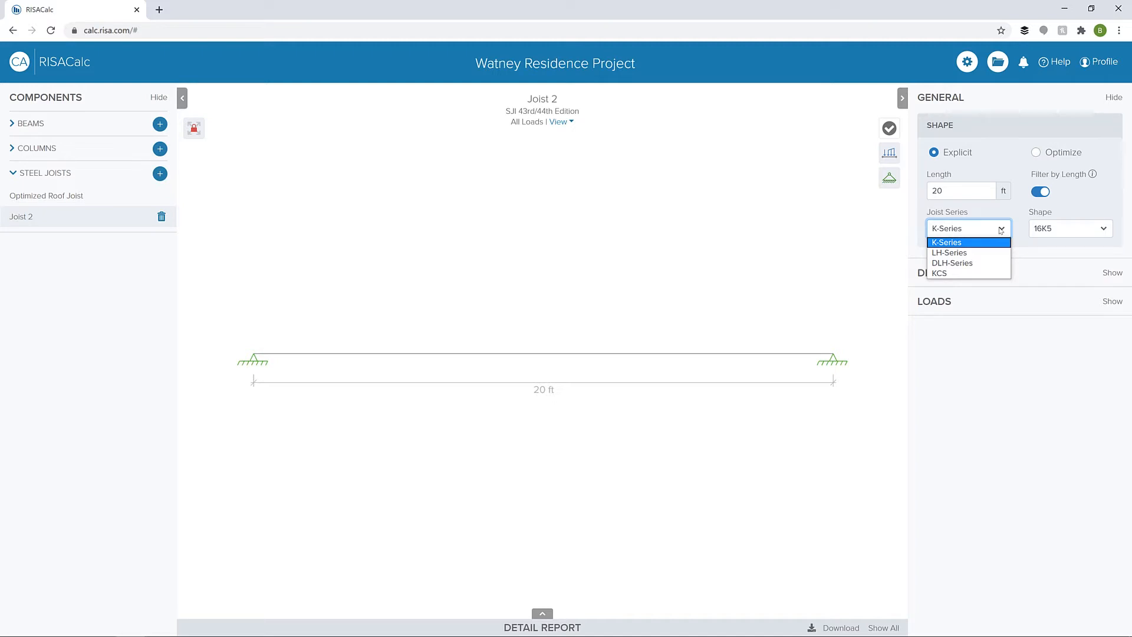
pyautogui.click(1000, 230)
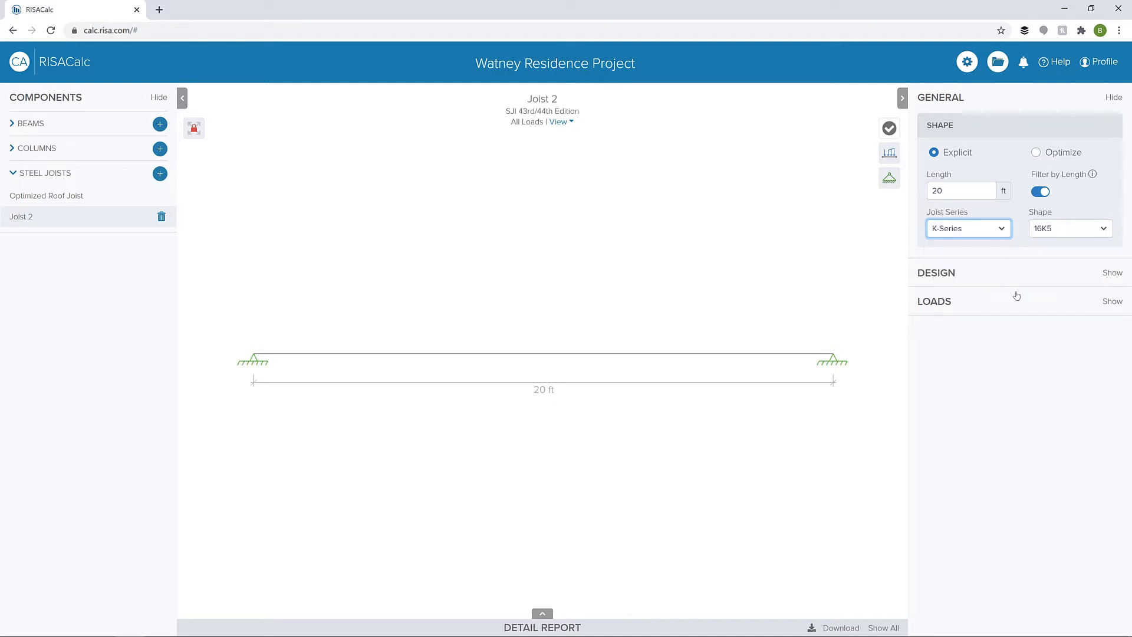
# Add a uniform 0.25 klf dead load to the joist, with its extent given in feet from 0 to 20
pyautogui.click(991, 274)
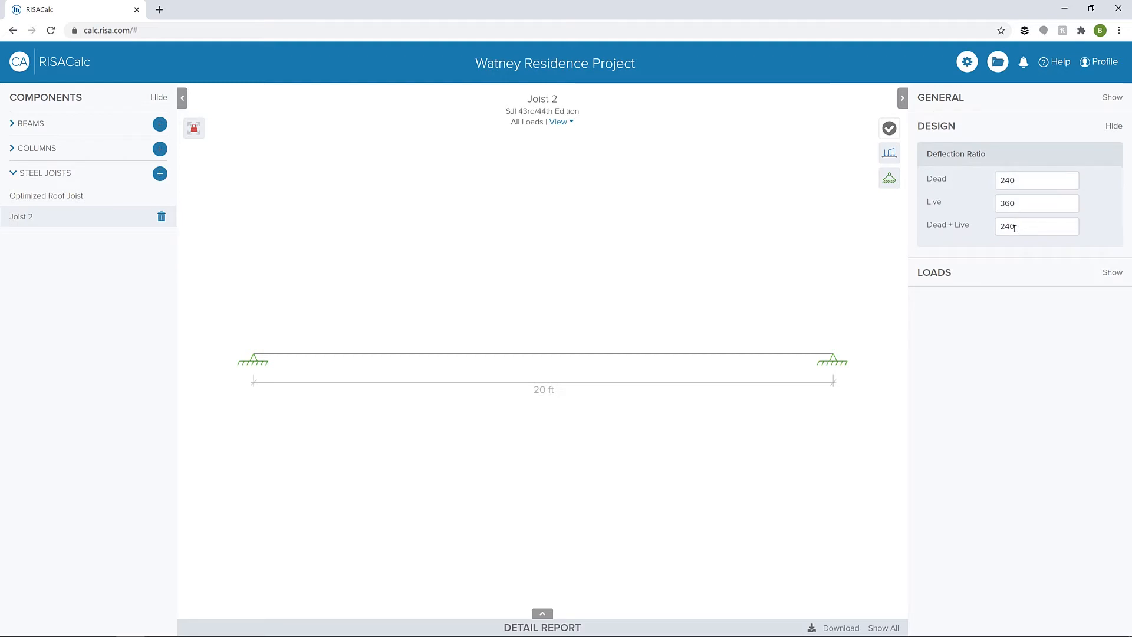
pyautogui.click(1020, 275)
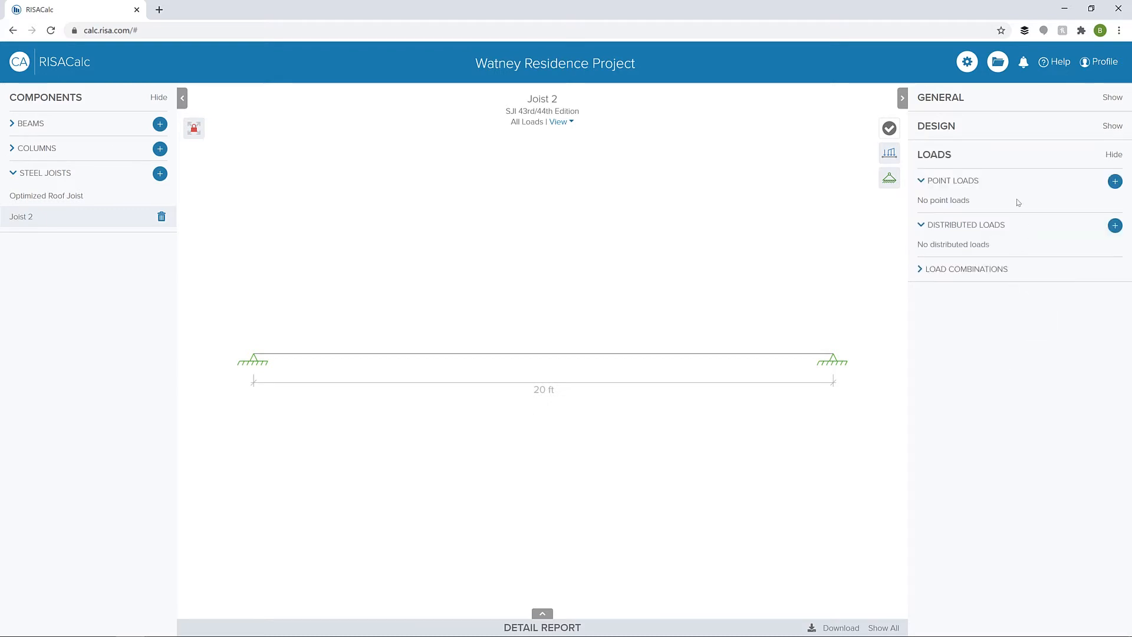
pyautogui.click(1115, 225)
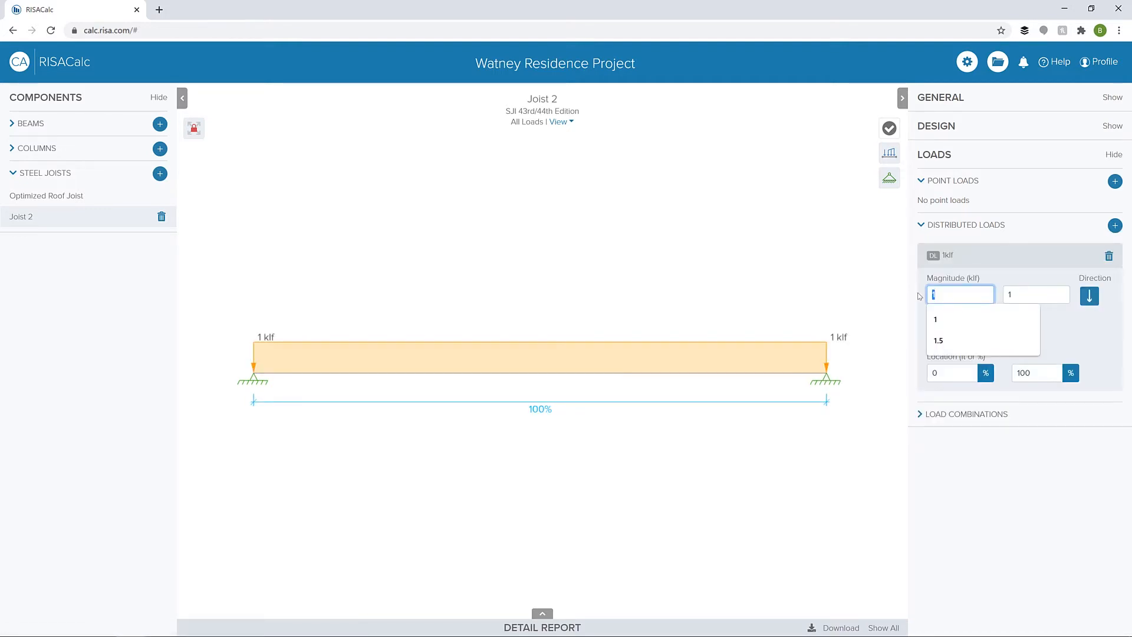
pyautogui.write('.25')
pyautogui.press('Tab')
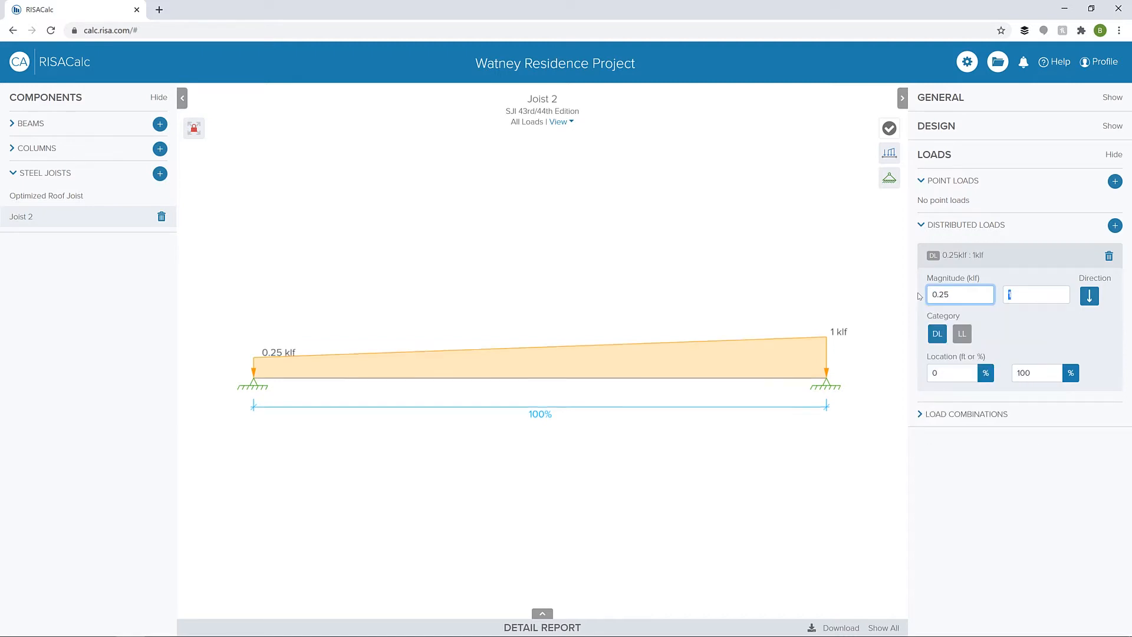
pyautogui.write('.25')
pyautogui.click(919, 296)
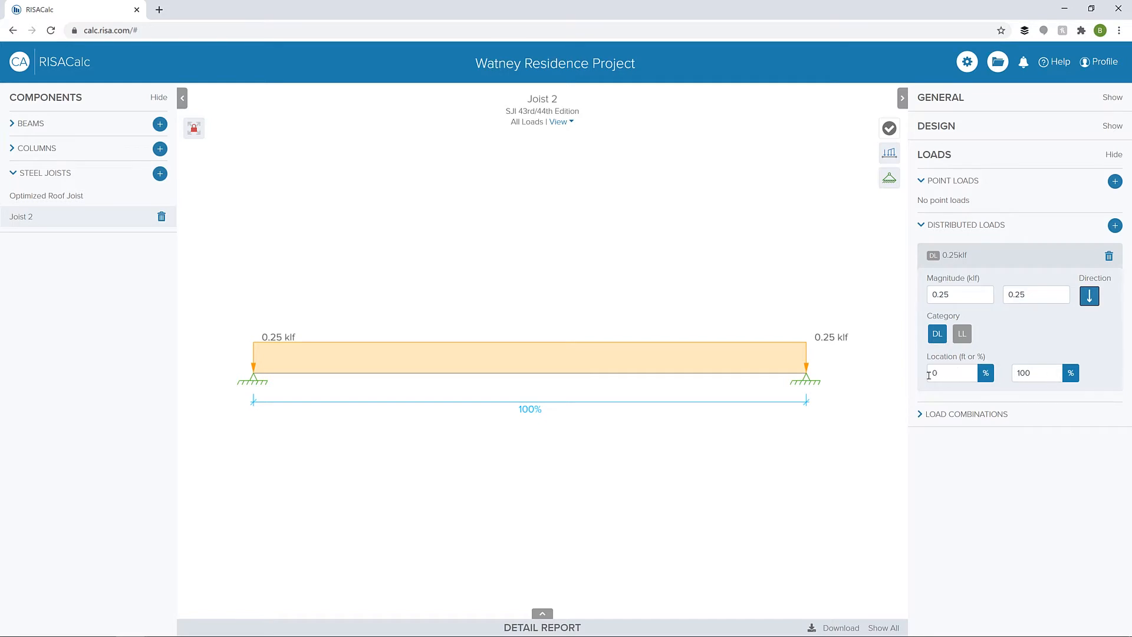
pyautogui.click(1070, 372)
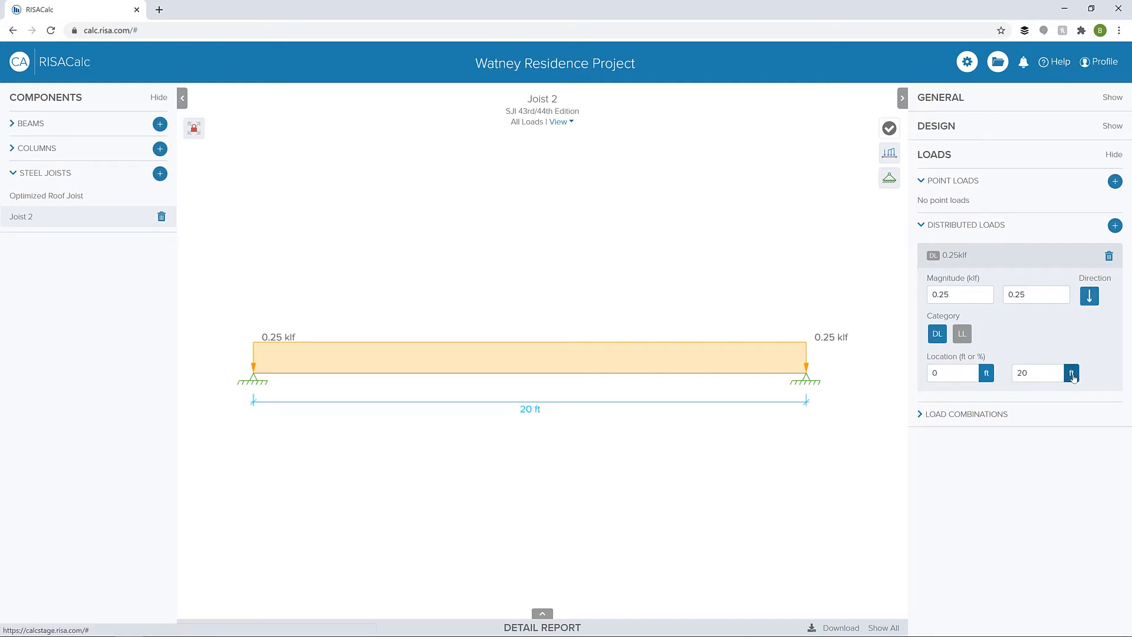
# Add a second uniform distributed load of 0.275 klf in the live load category, located from 0 to 20 ft
pyautogui.click(1115, 226)
pyautogui.click(941, 294)
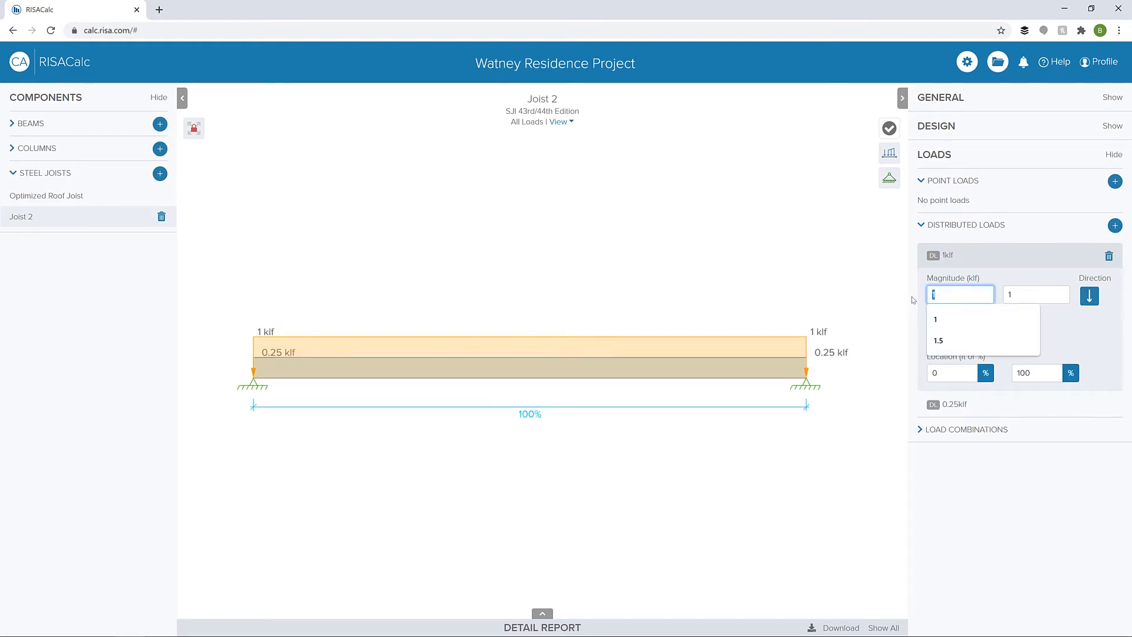
pyautogui.press('BackSpace')
pyautogui.write('.275')
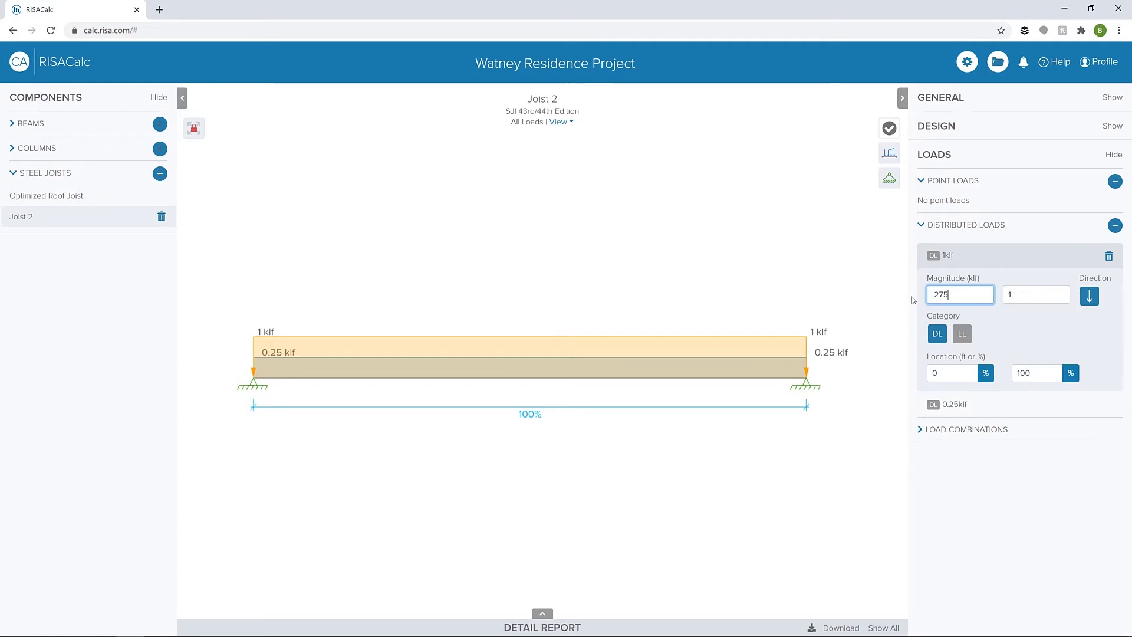
pyautogui.press('Tab')
pyautogui.press('BackSpace')
pyautogui.write('.275')
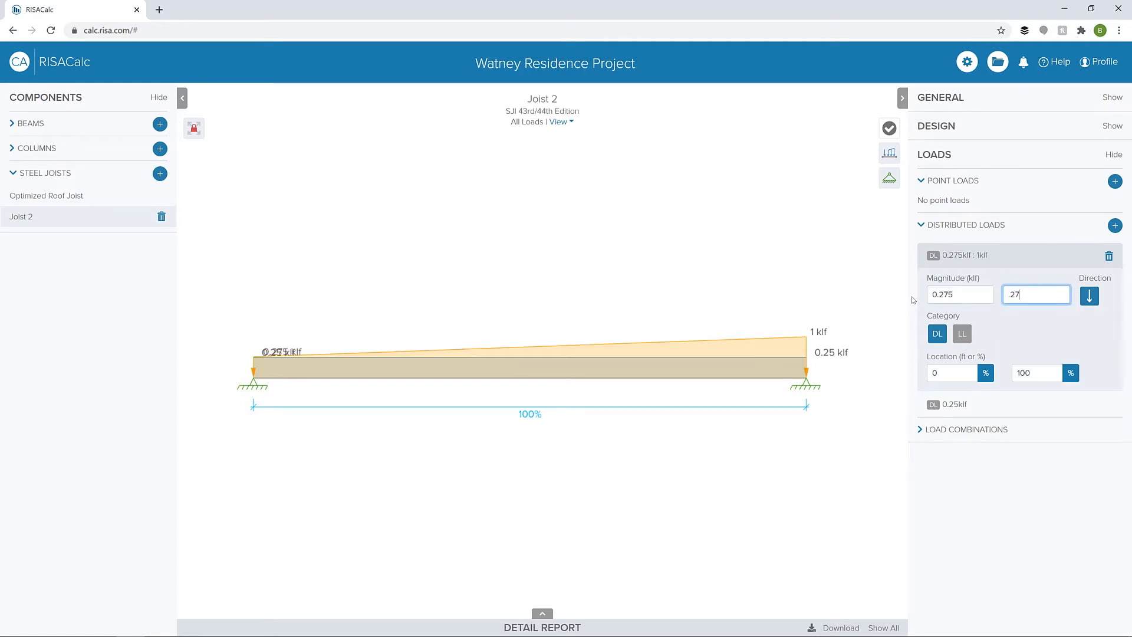
pyautogui.click(968, 335)
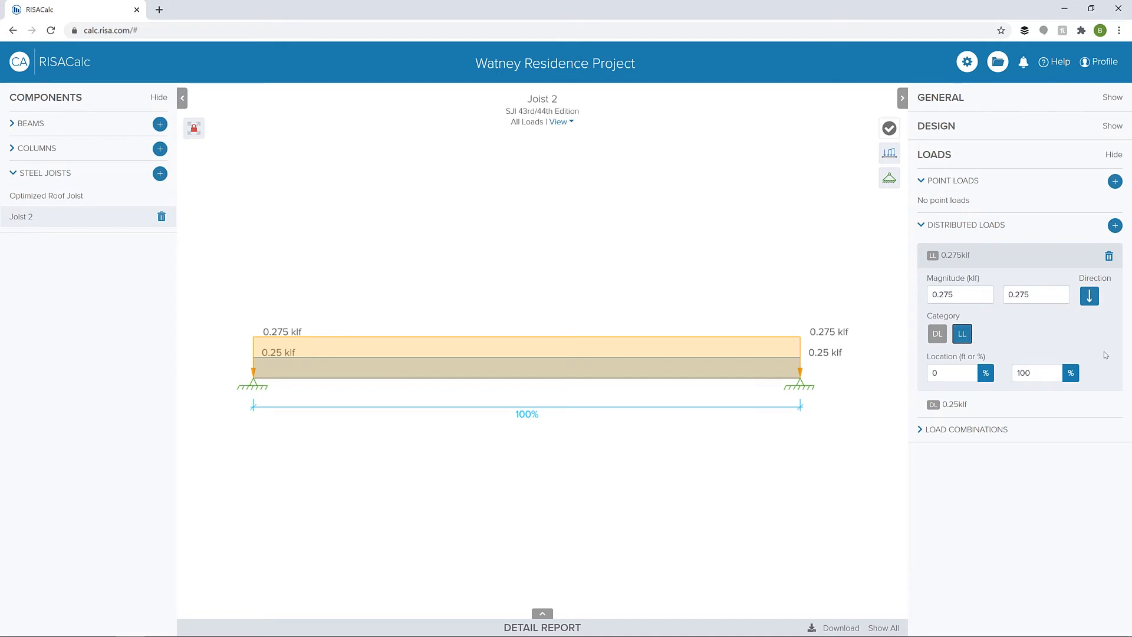
pyautogui.click(1072, 375)
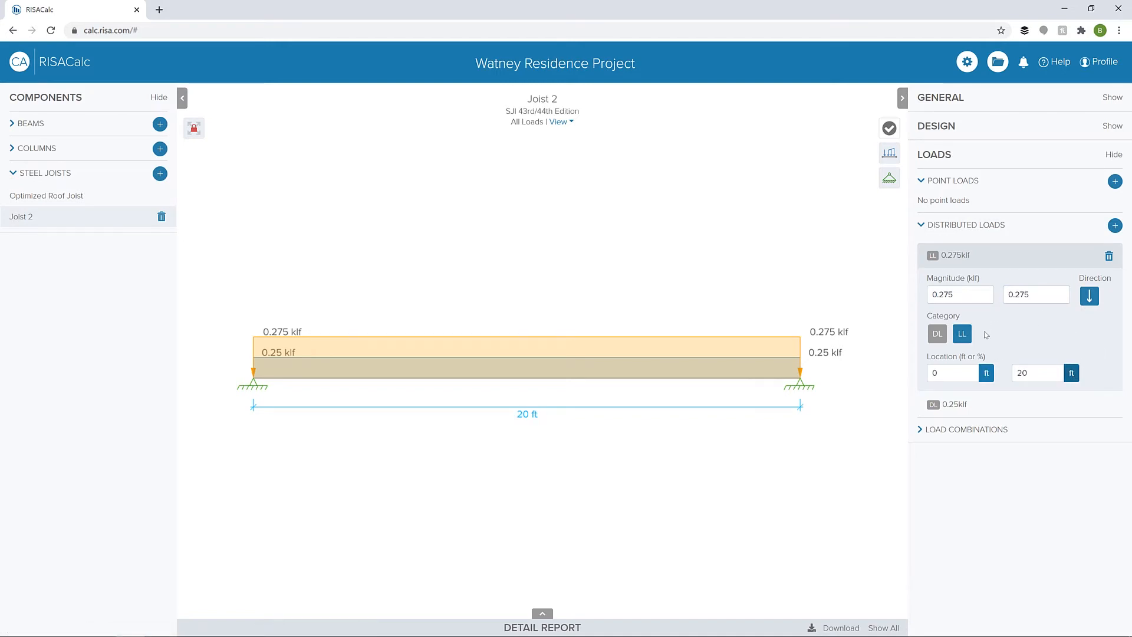
# Show the load combinations, solve the joist, and collapse the detail report to enlarge the diagram
pyautogui.click(974, 432)
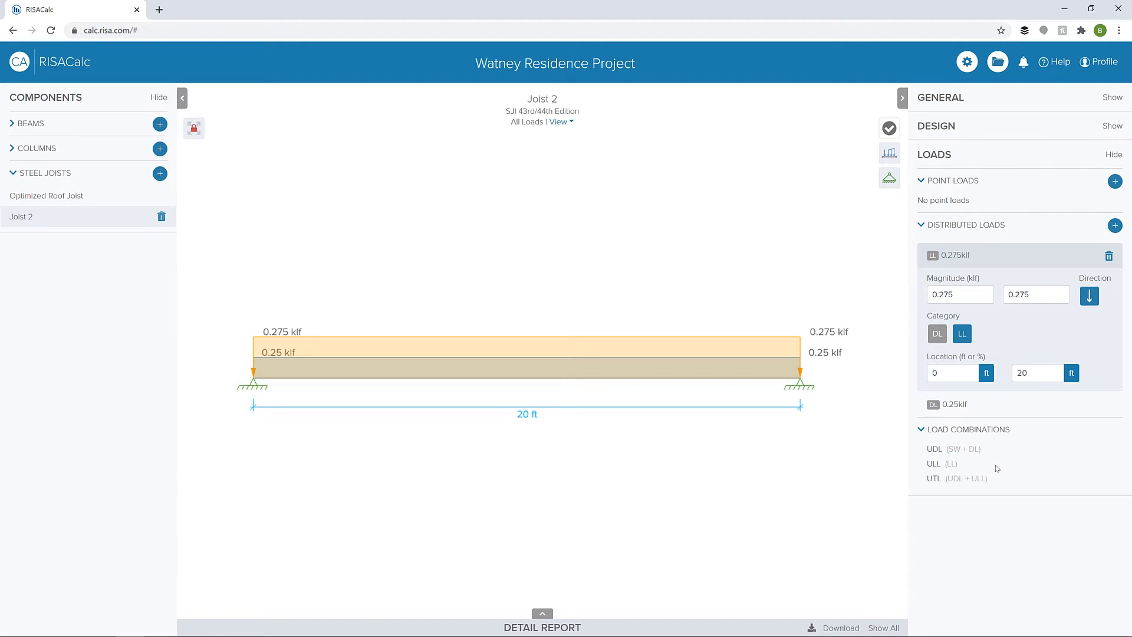
pyautogui.click(891, 128)
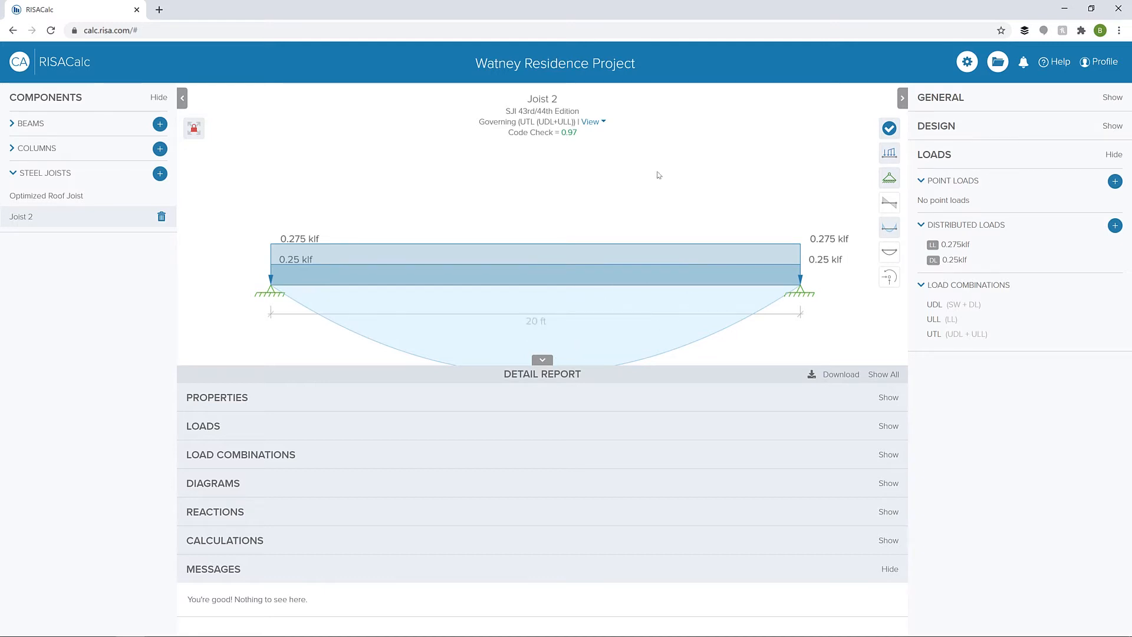
pyautogui.click(677, 253)
pyautogui.click(675, 209)
pyautogui.click(543, 359)
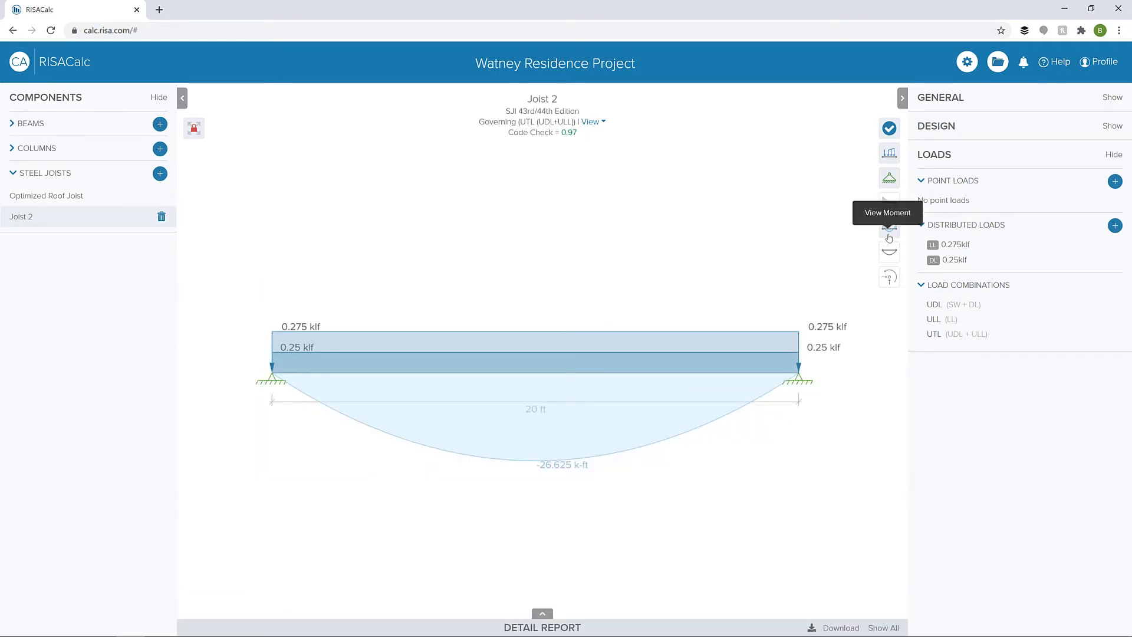
# View the joist's shear diagram, followed by its deflection and support reactions
pyautogui.click(889, 203)
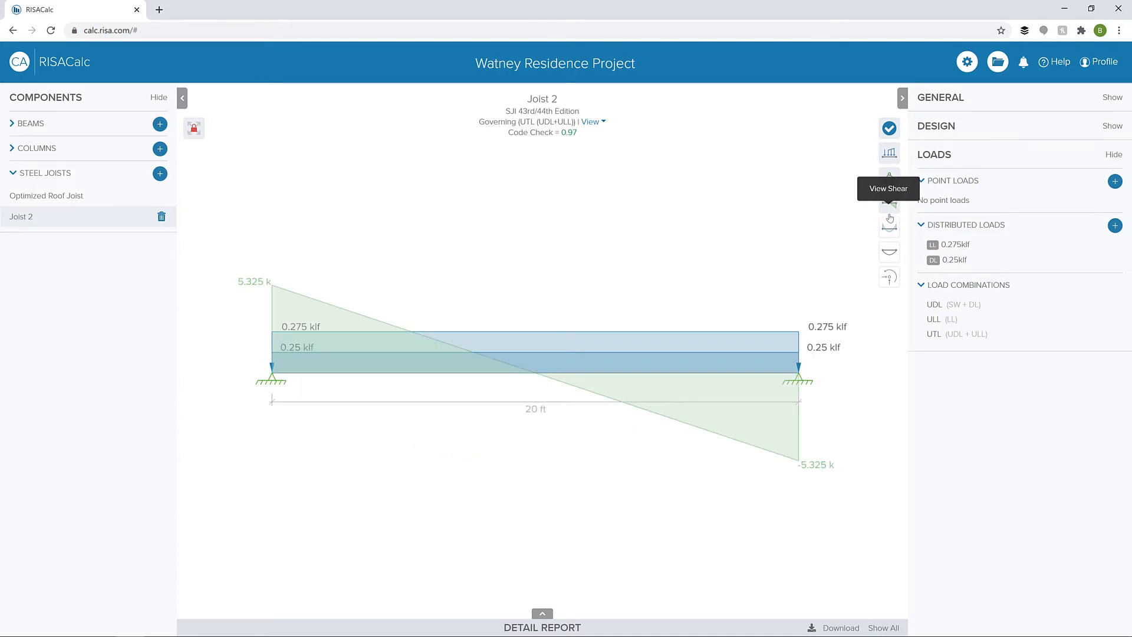
pyautogui.click(886, 255)
pyautogui.click(888, 275)
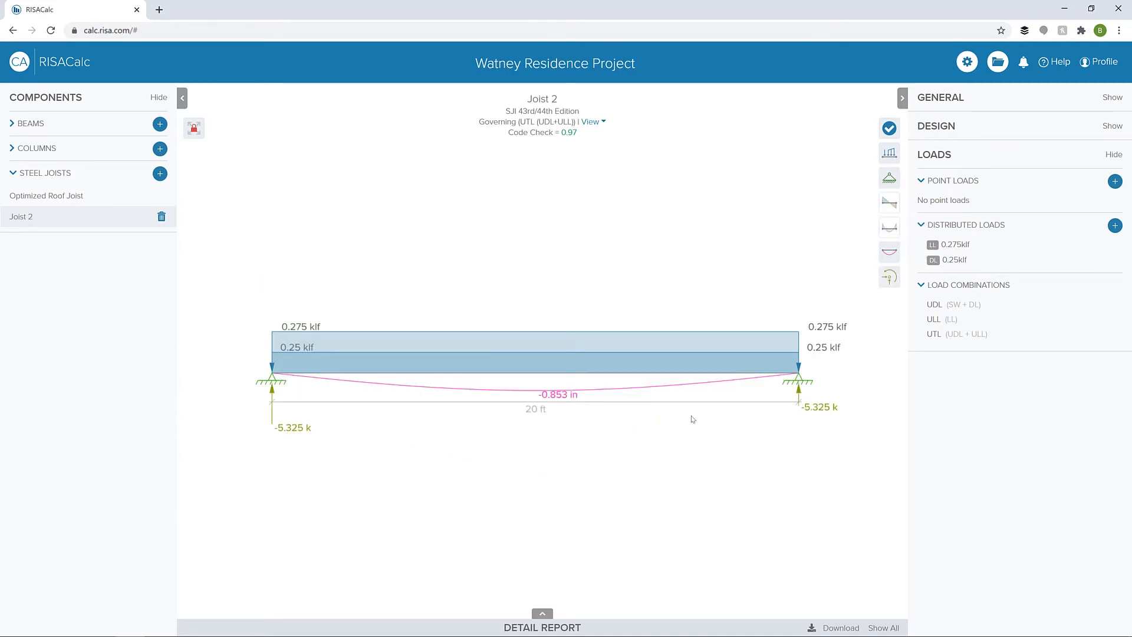
# Examine the joist's properties and code check calculations in the detail report
pyautogui.click(546, 614)
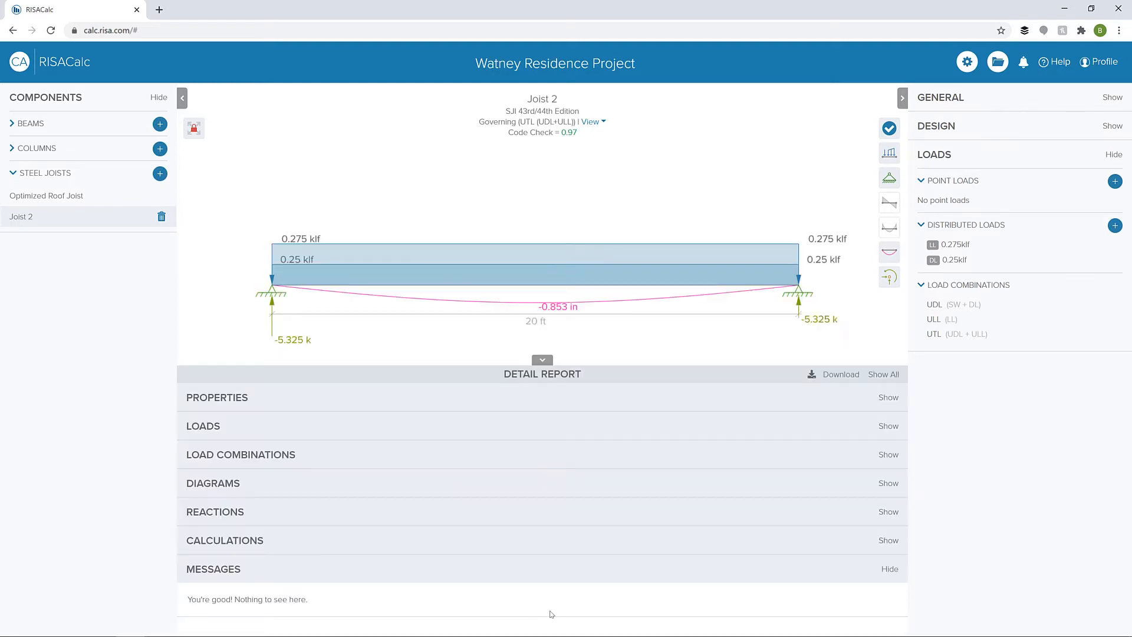
pyautogui.click(579, 392)
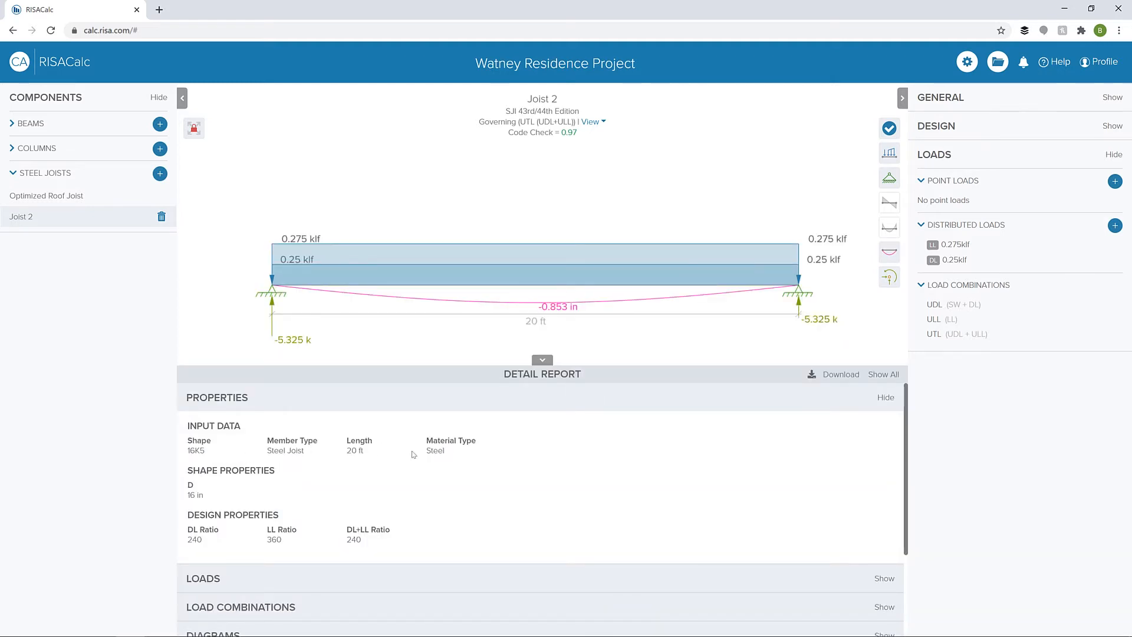
pyautogui.scroll(-1, 457, 413)
pyautogui.scroll(-2, 471, 436)
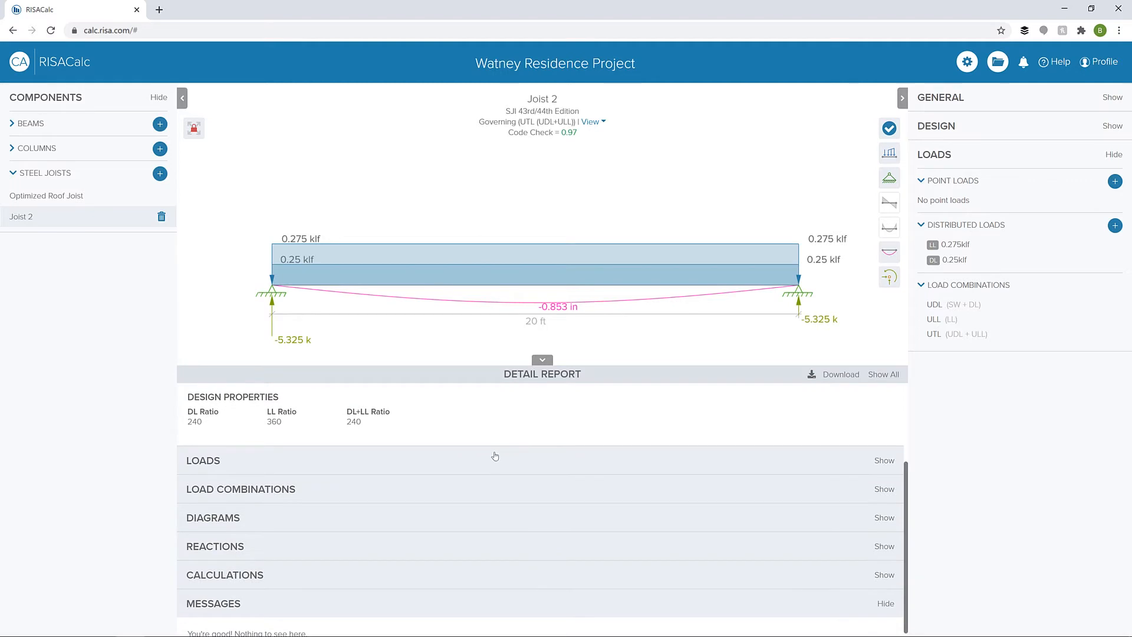
pyautogui.click(422, 568)
pyautogui.scroll(-2, 489, 498)
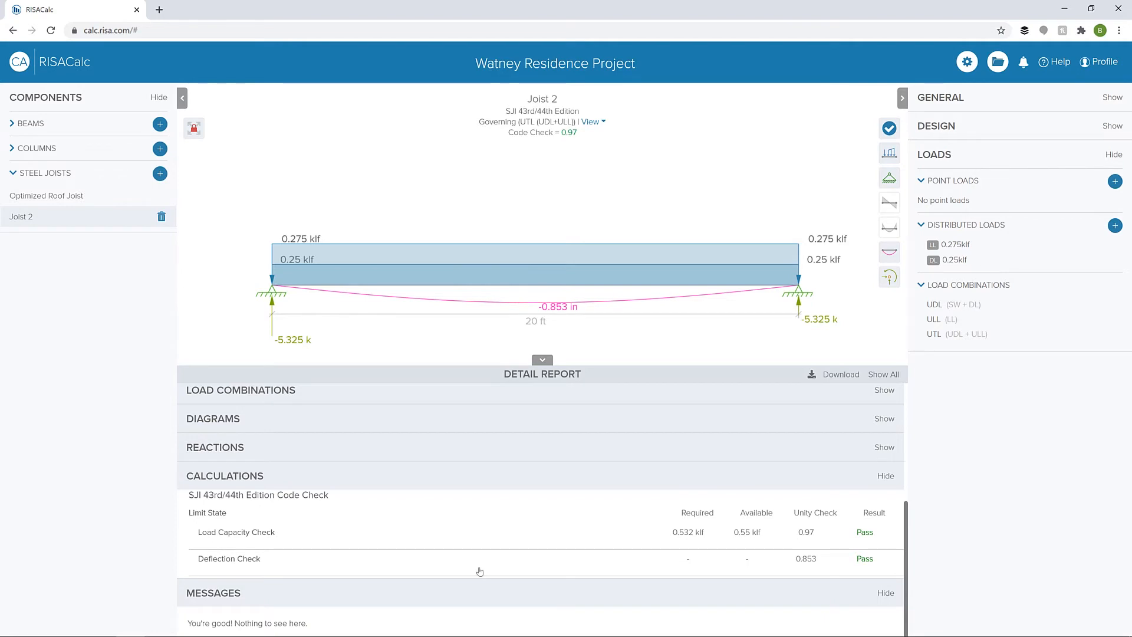
# Open the Optimized Roof Joist and examine its shape settings, reported properties and code check calculations
pyautogui.click(78, 200)
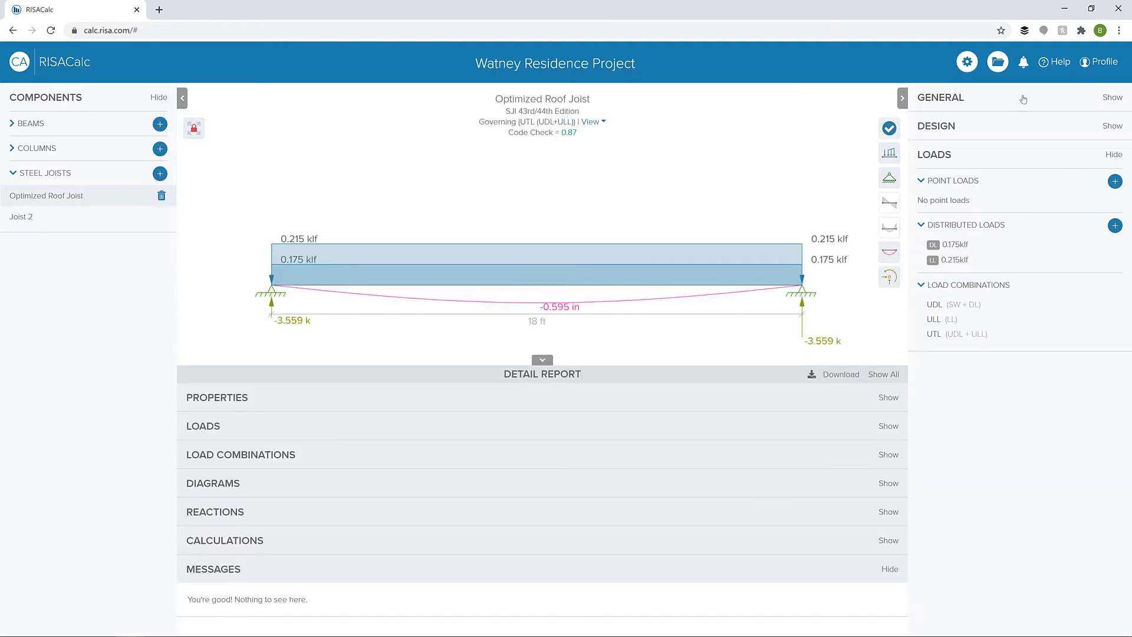
pyautogui.click(1023, 98)
pyautogui.click(1040, 191)
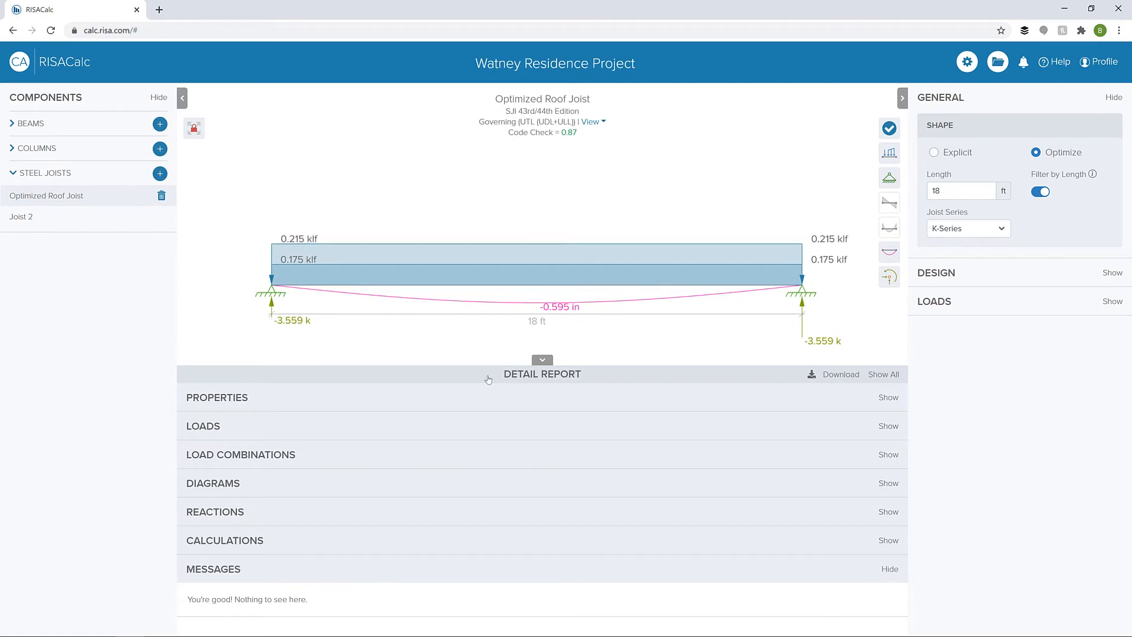
pyautogui.click(473, 408)
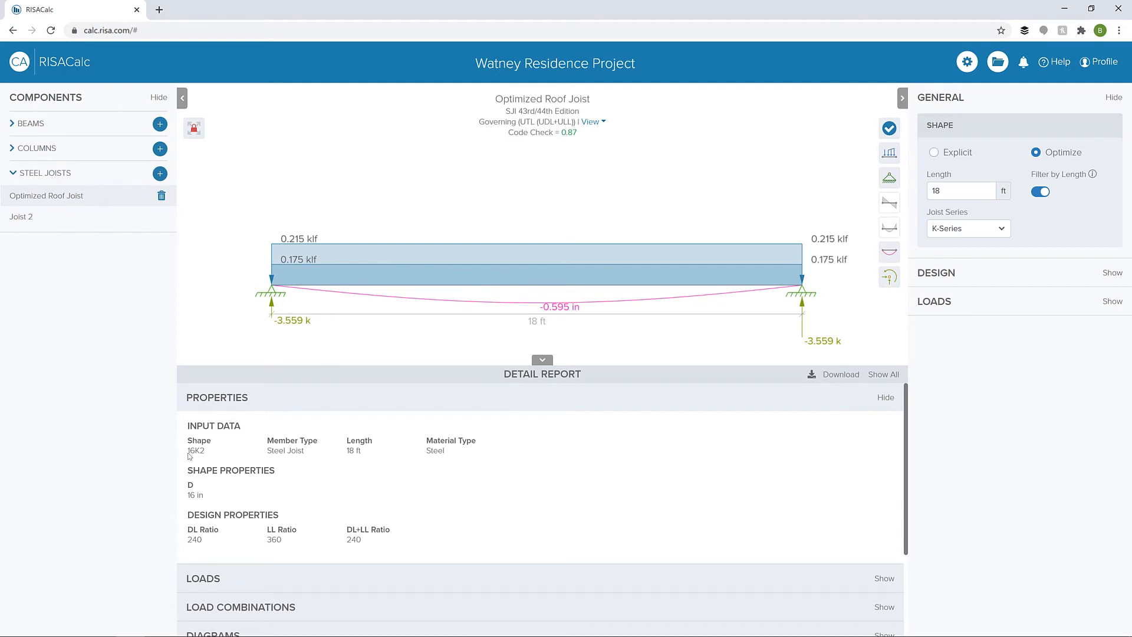
pyautogui.scroll(-2, 356, 446)
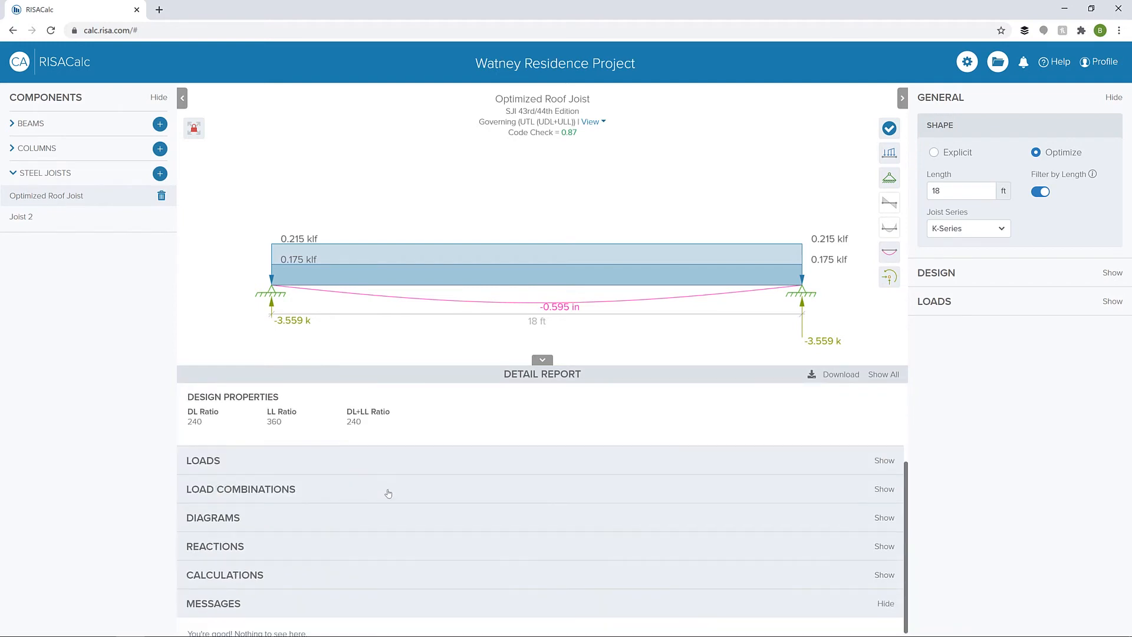
pyautogui.click(366, 571)
pyautogui.scroll(-2, 409, 539)
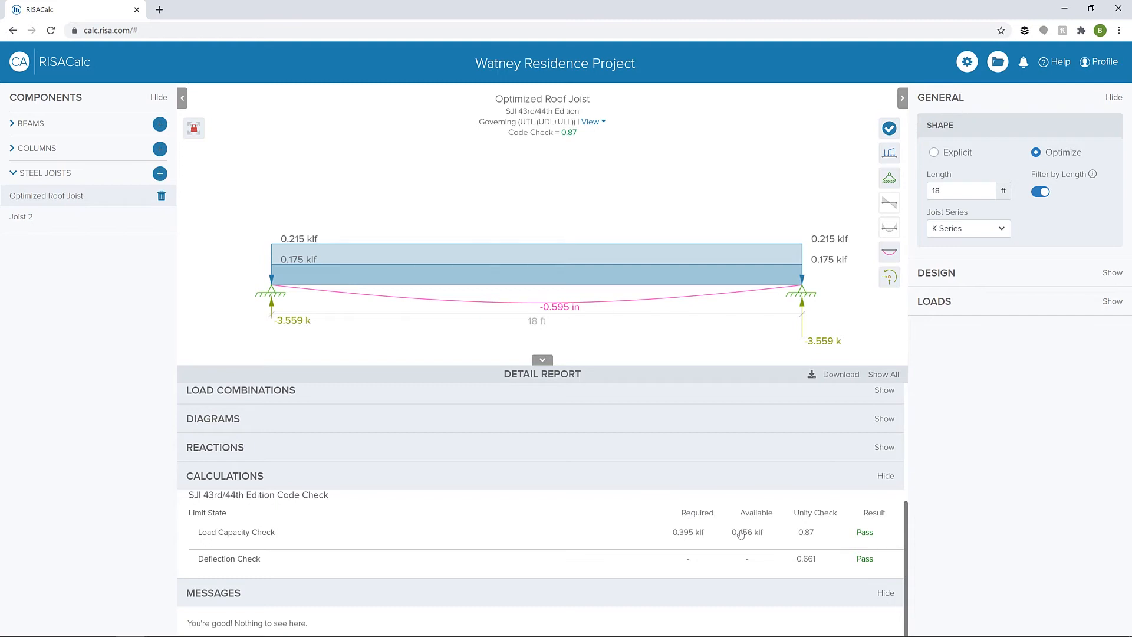
# Add a new steel joist with a 20 ft length and the explicit K-Series shape 18K5
pyautogui.click(159, 173)
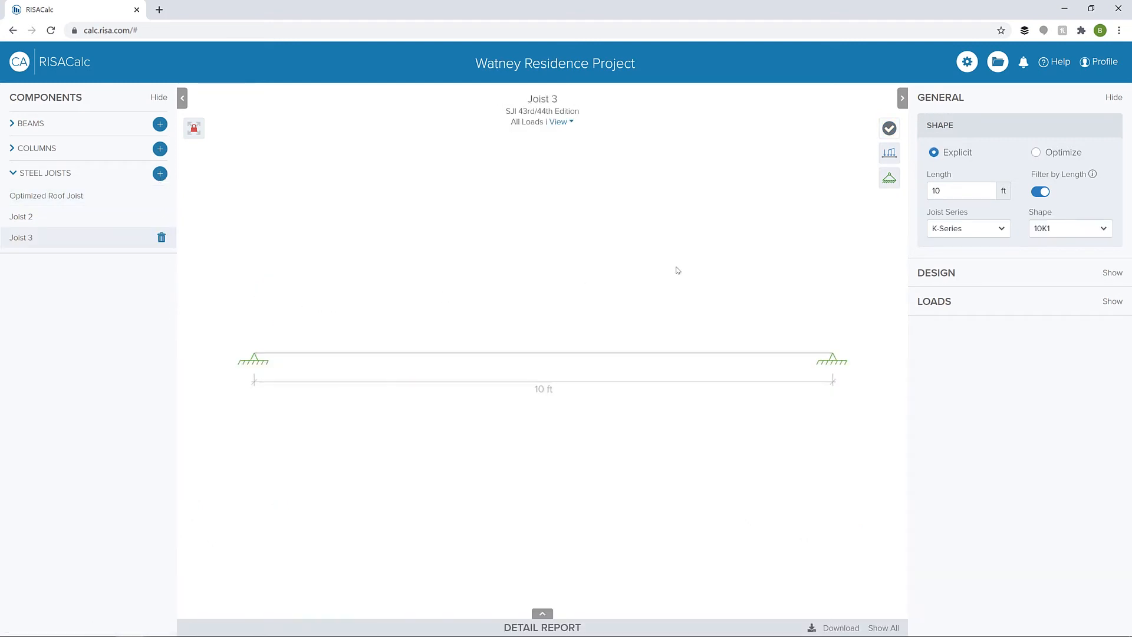
pyautogui.doubleClick(937, 190)
pyautogui.write('20')
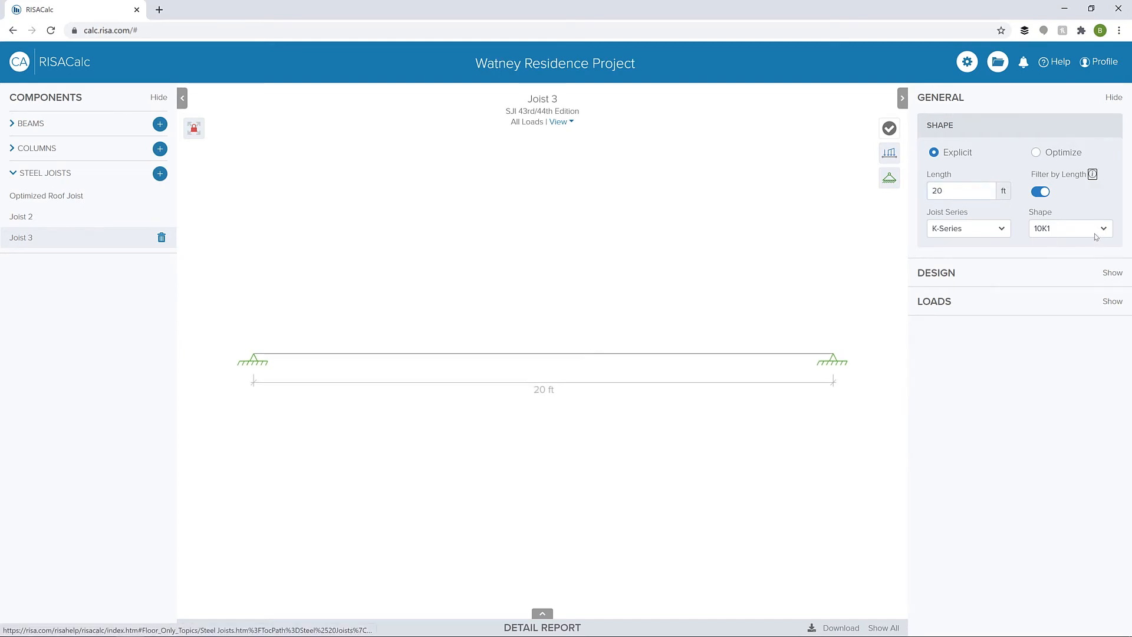
pyautogui.click(1095, 236)
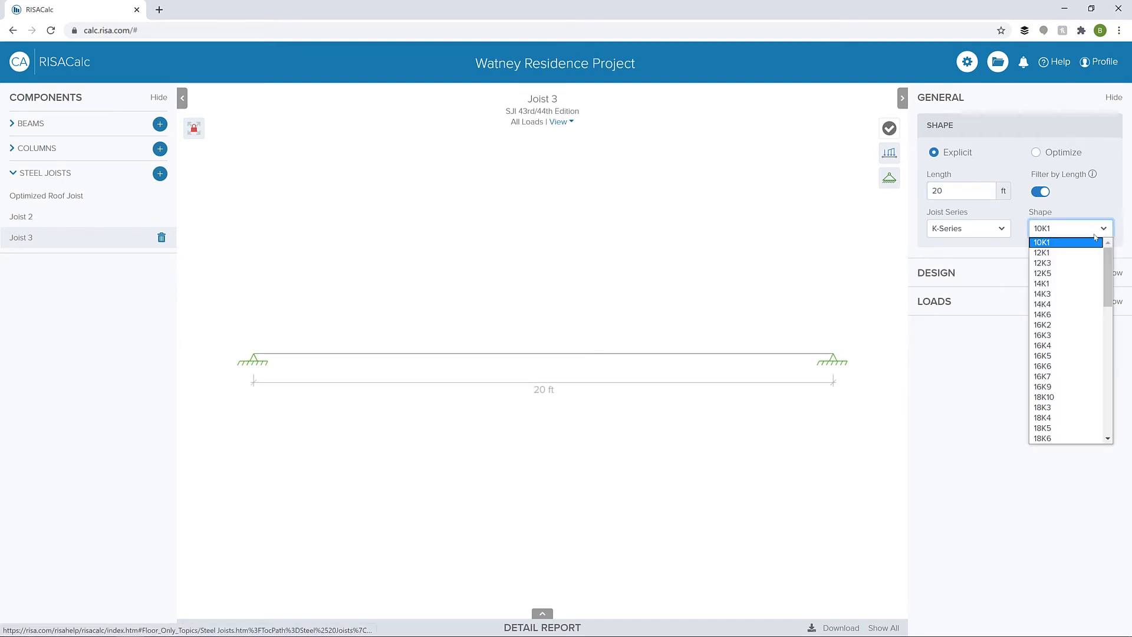
pyautogui.click(1072, 429)
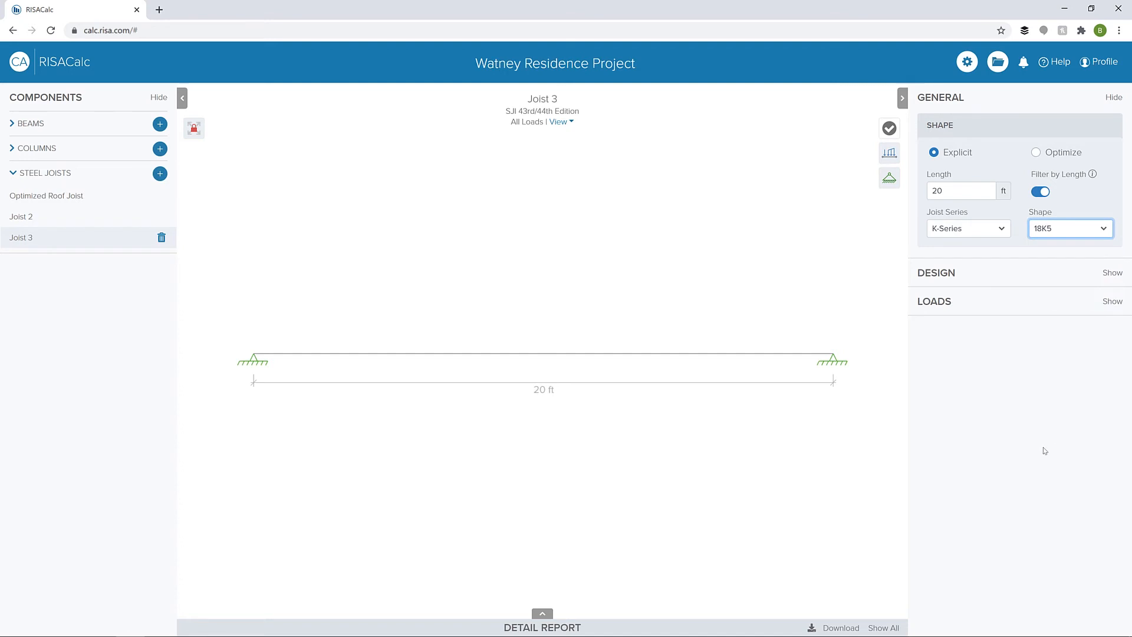
# Add a downward 0.75 k live point load to the new joist at 7.5 ft
pyautogui.click(1006, 273)
pyautogui.click(988, 265)
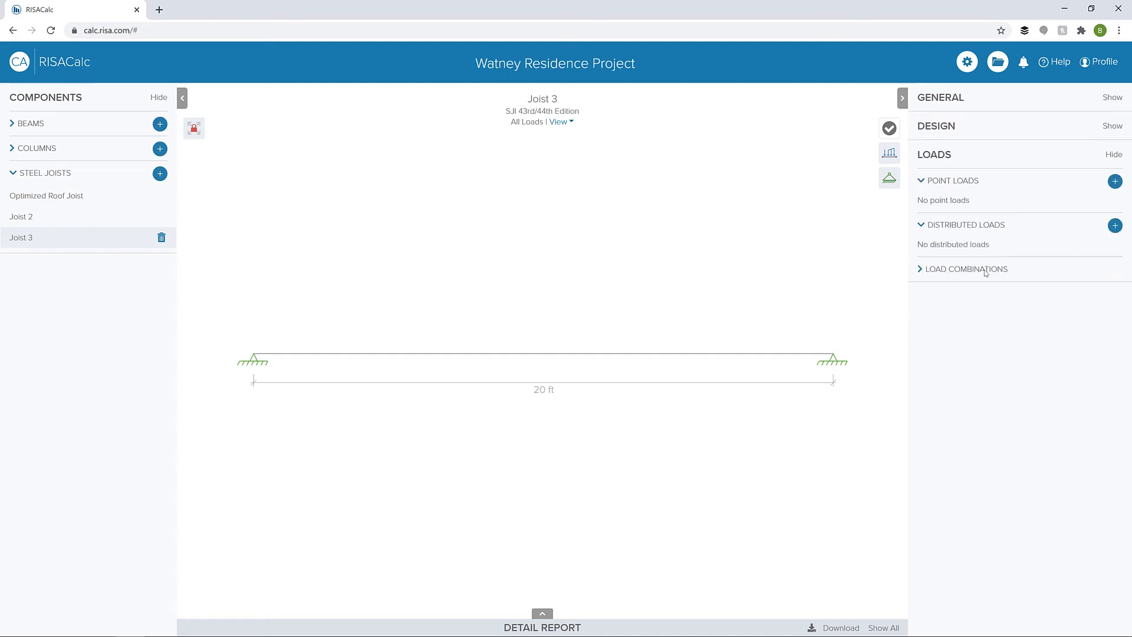
pyautogui.click(1115, 183)
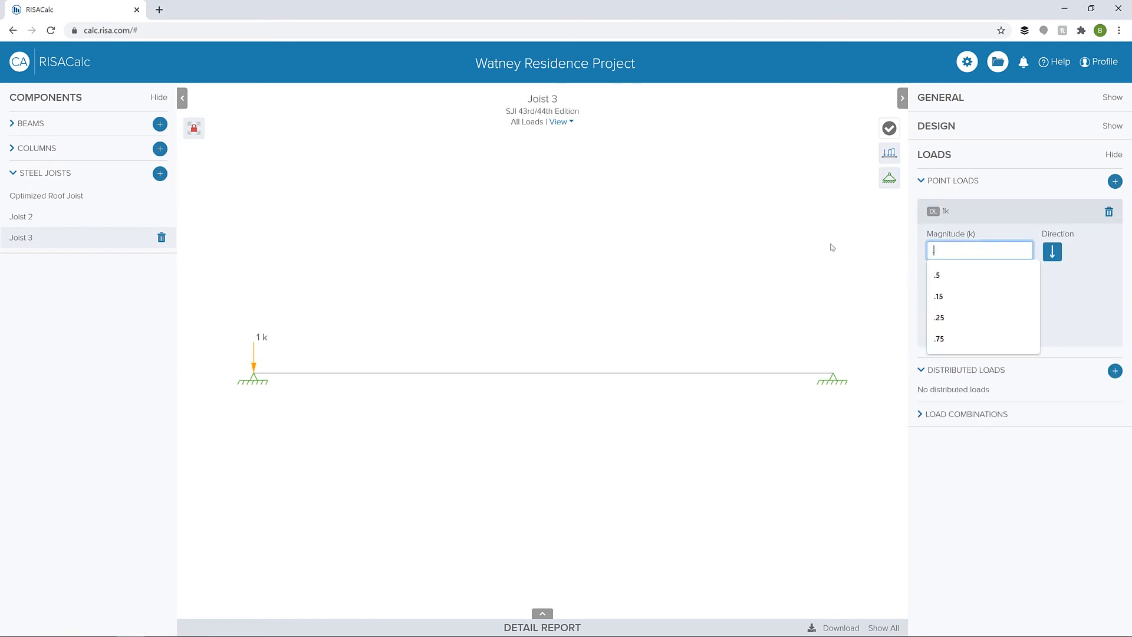
pyautogui.write('.75')
pyautogui.click(961, 290)
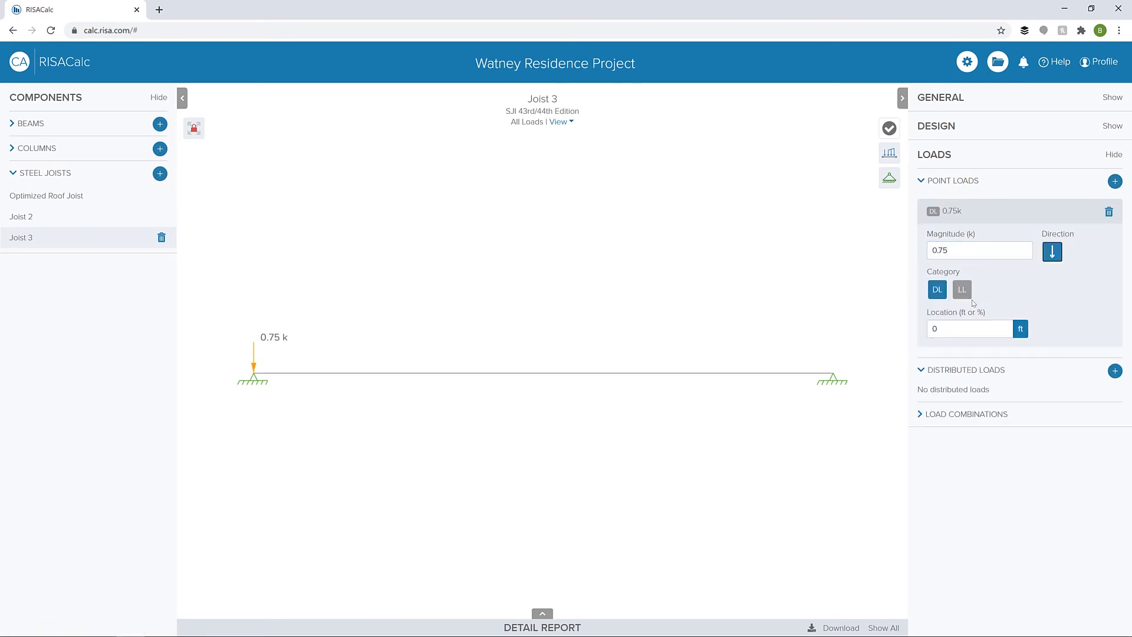
pyautogui.click(1015, 334)
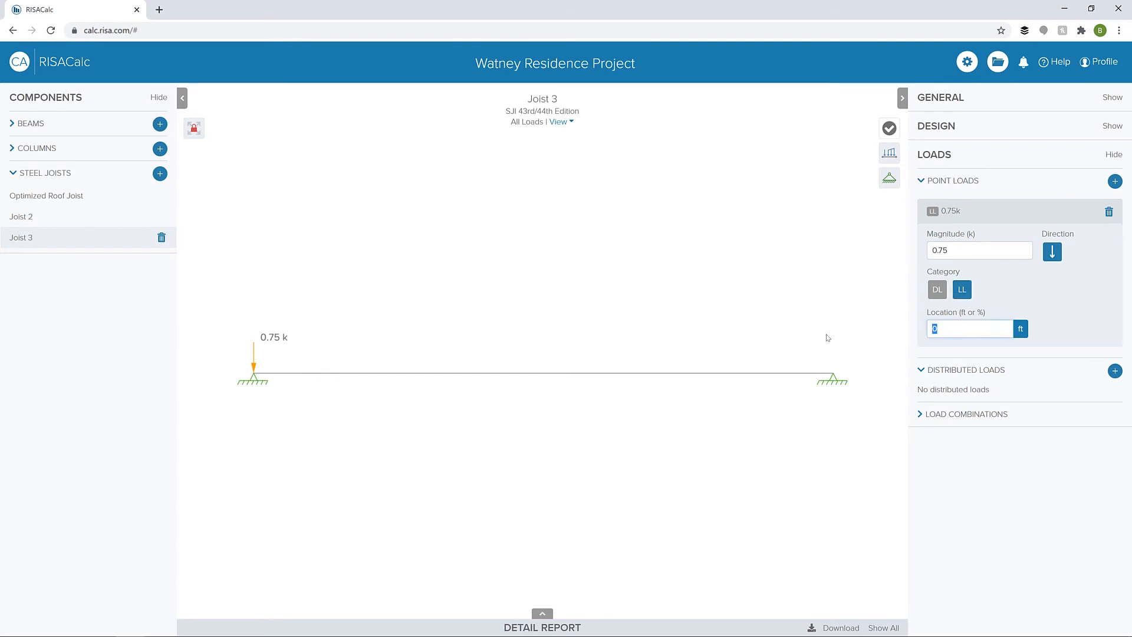
pyautogui.write('7.5')
pyautogui.press('Tab')
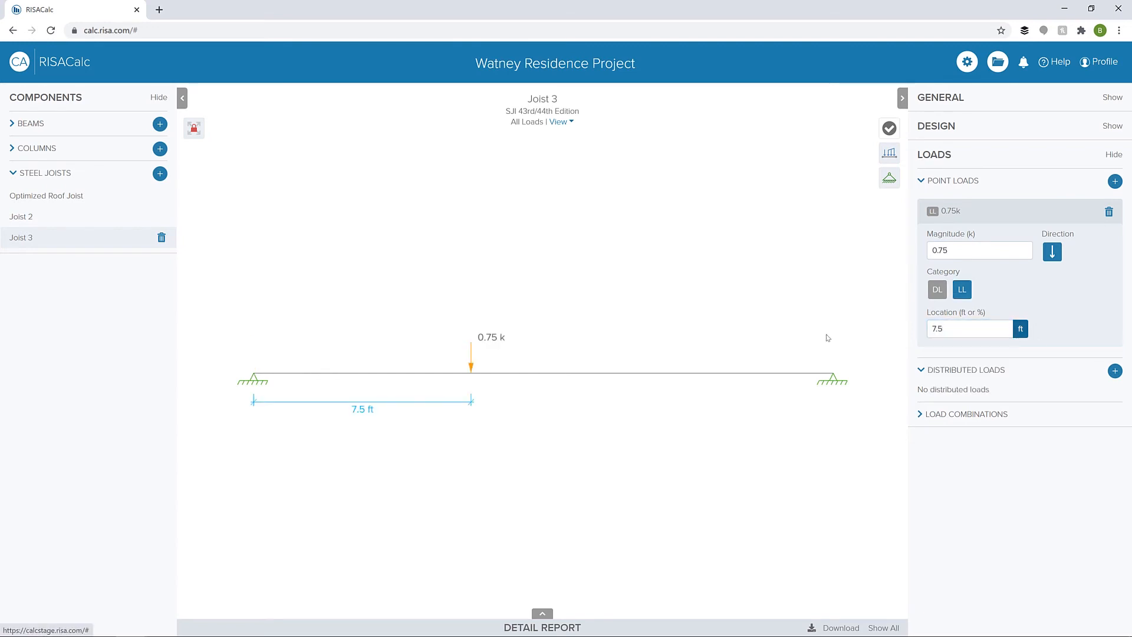
# Add a full-length distributed dead load varying from 0.35 klf at the start to 0.25 klf at the end
pyautogui.click(1115, 371)
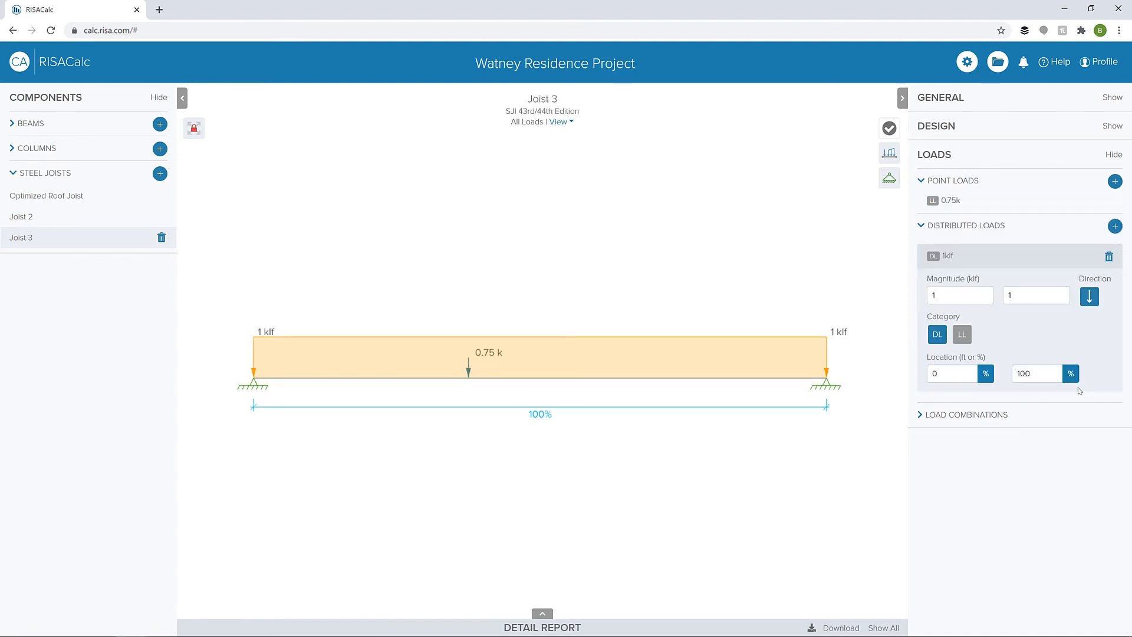
pyautogui.click(967, 295)
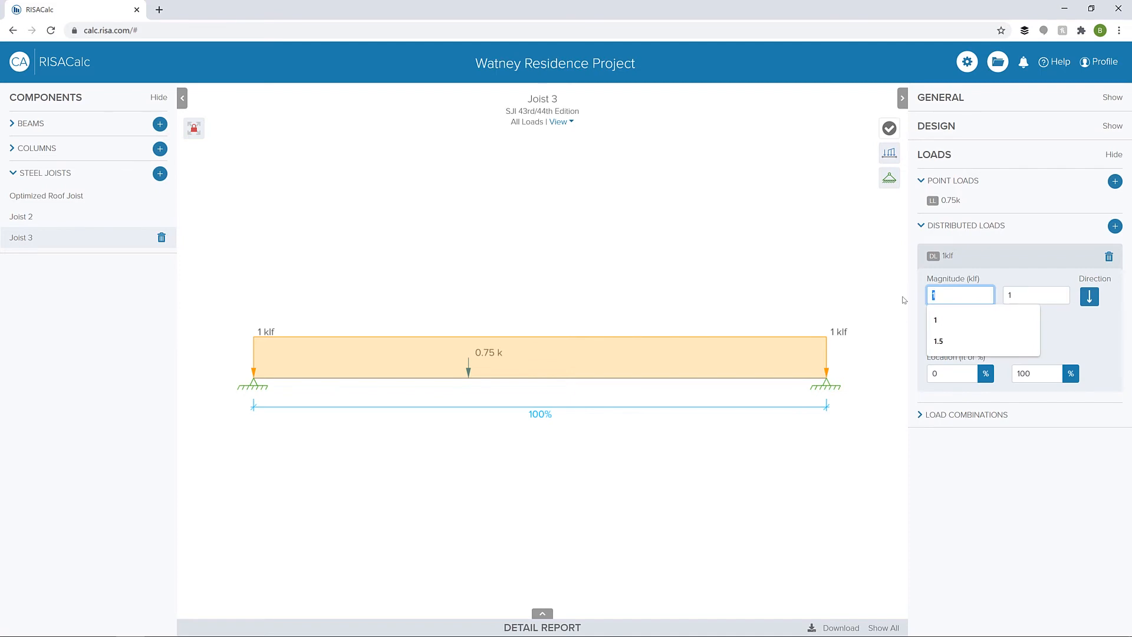
pyautogui.write('0.35')
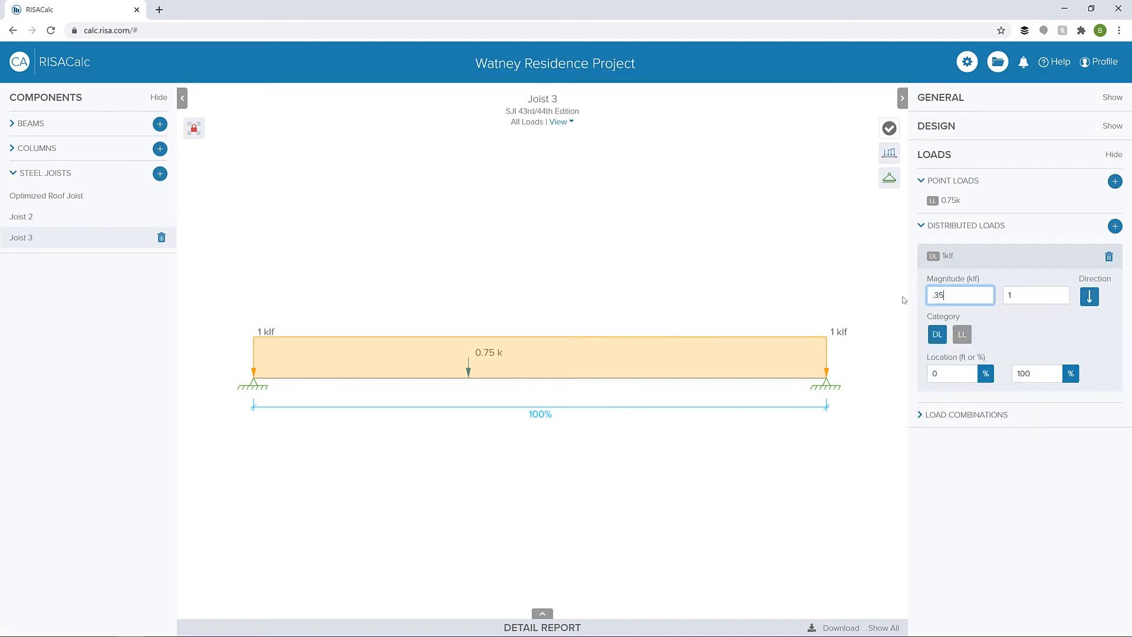
pyautogui.press('Tab')
pyautogui.write('0.25')
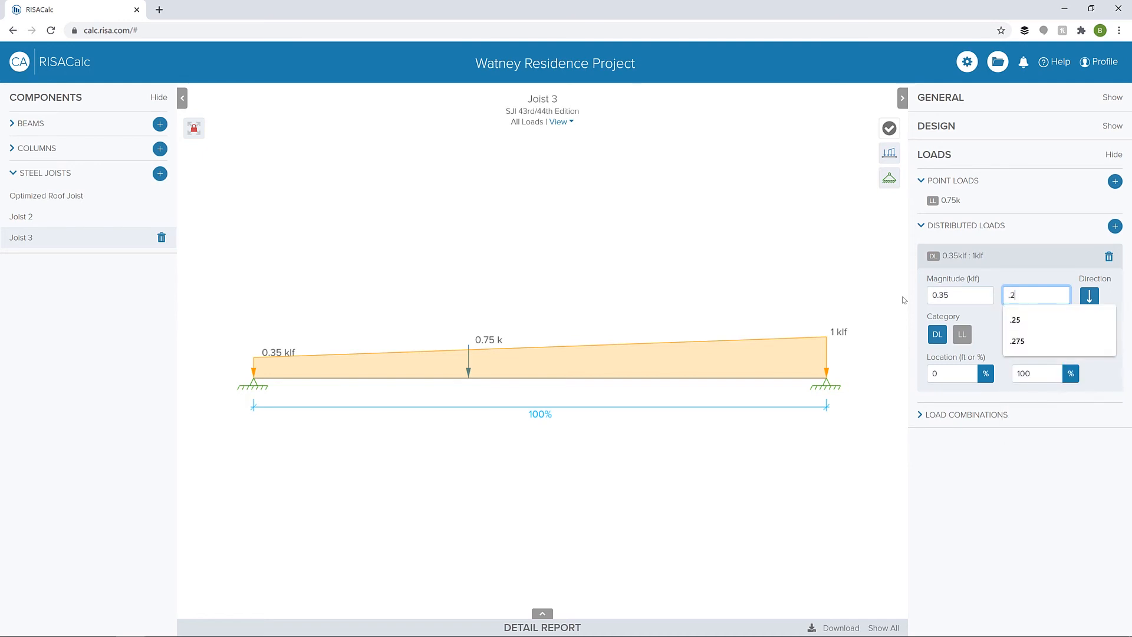
pyautogui.press('Tab')
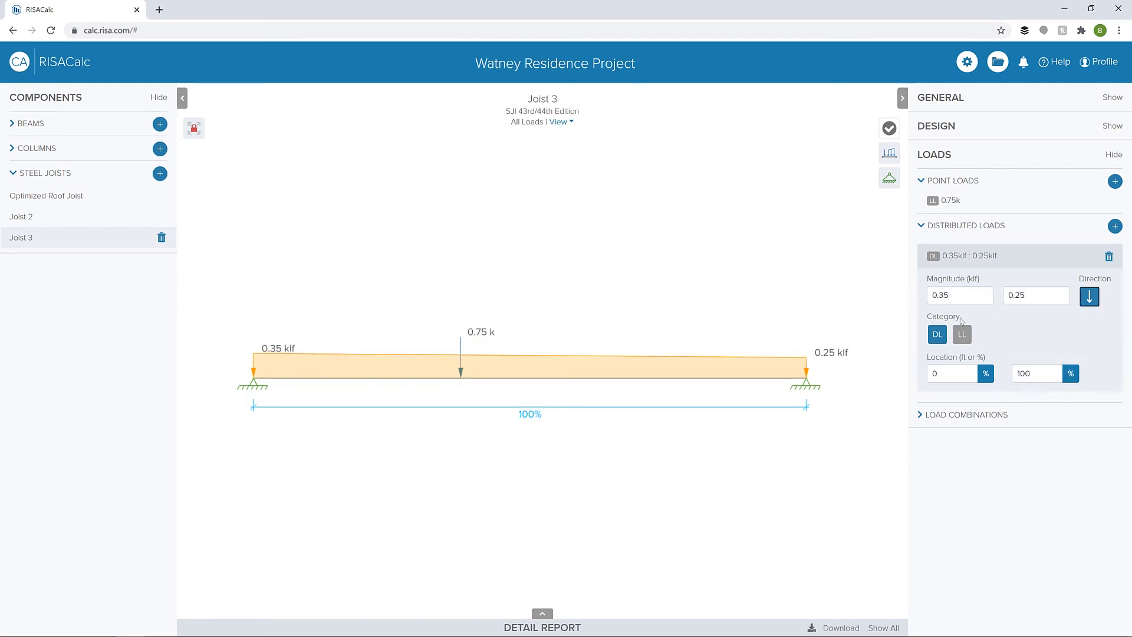
# Show the load combinations and solve the joist, viewing its shear and moment diagrams
pyautogui.click(993, 416)
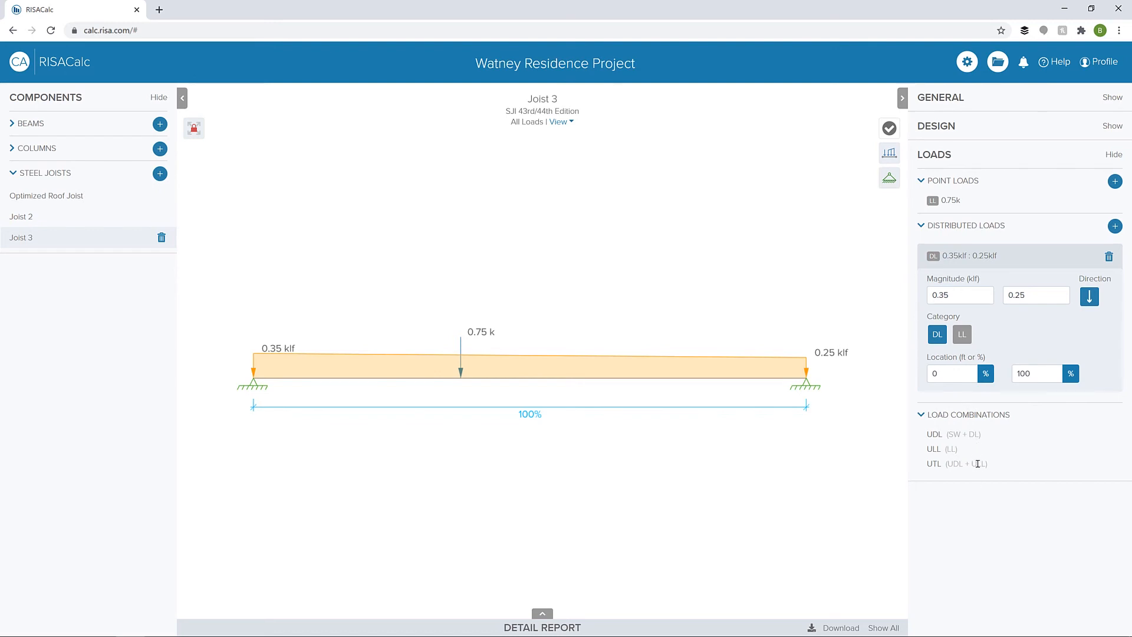
pyautogui.click(890, 128)
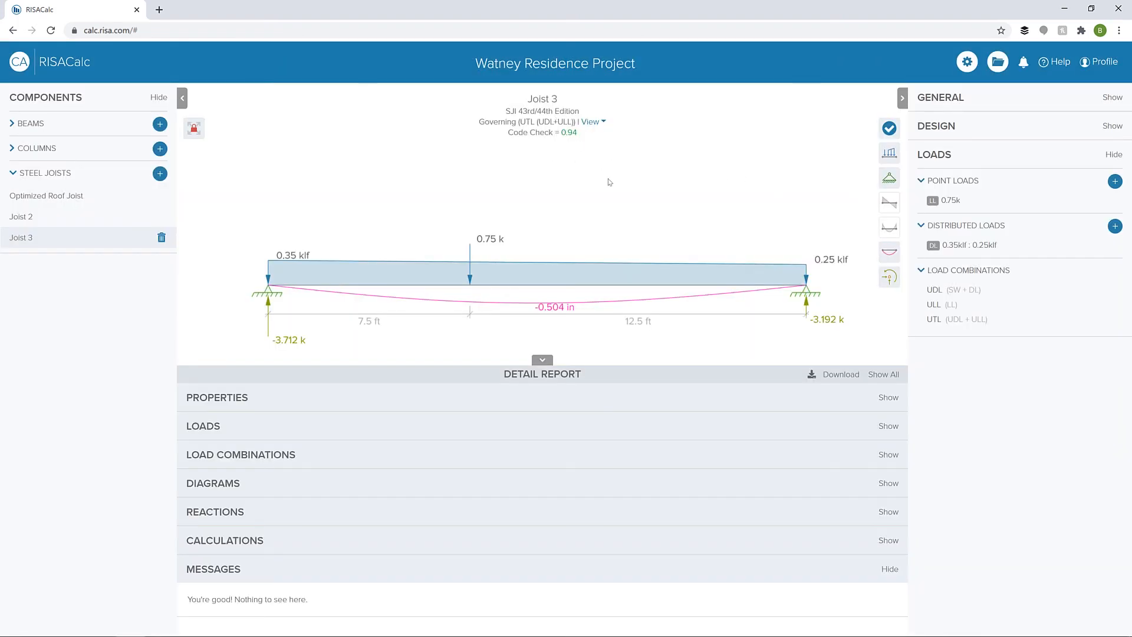
pyautogui.click(893, 201)
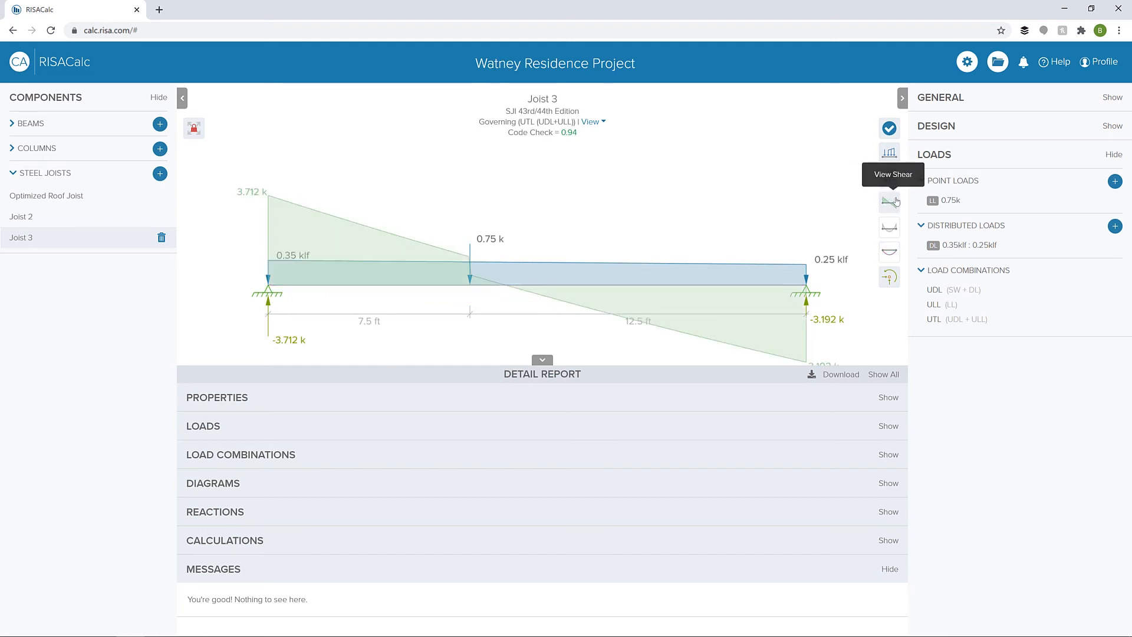
pyautogui.click(891, 233)
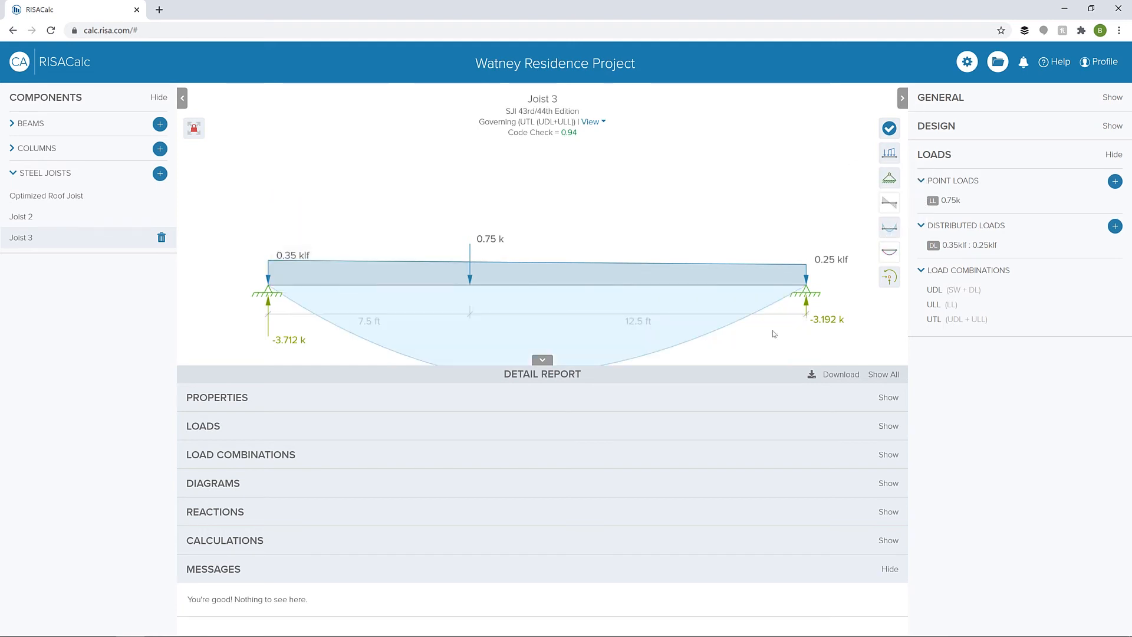
# Examine the joist's properties, applied and equivalent distributed loads, and code check calculations in the detail report
pyautogui.click(473, 403)
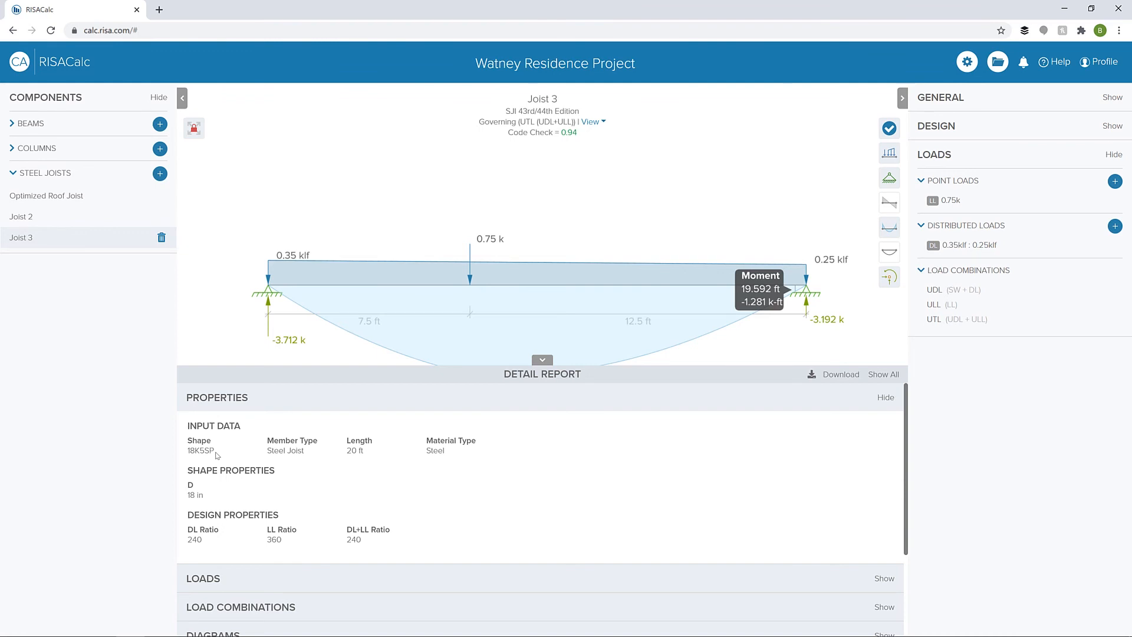
pyautogui.scroll(-2, 232, 459)
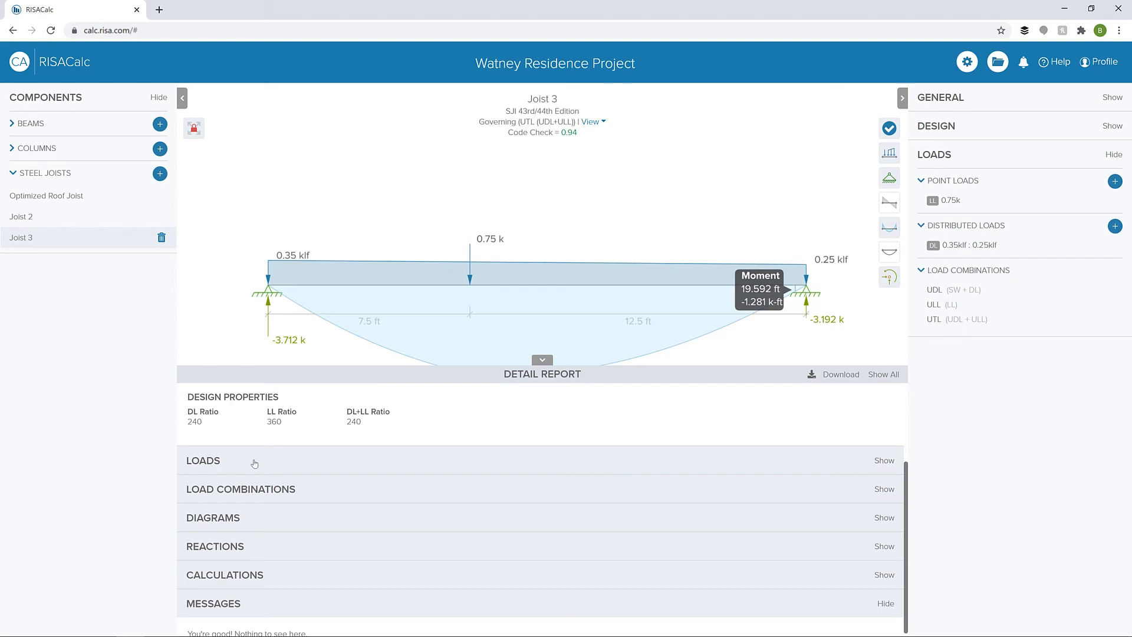
pyautogui.click(255, 464)
pyautogui.scroll(-2, 277, 468)
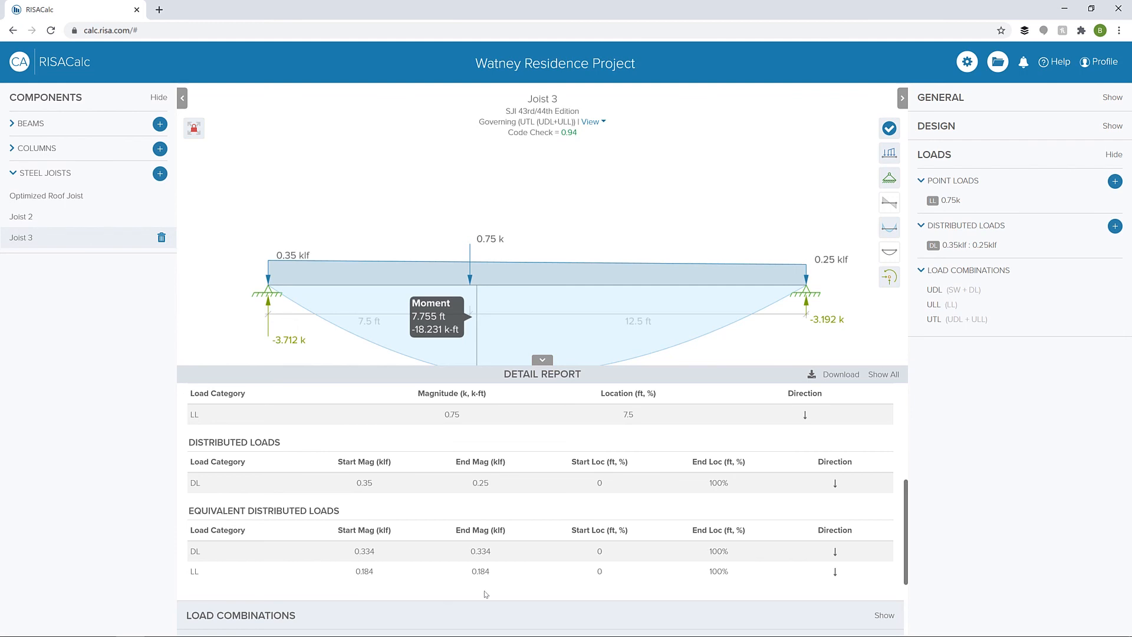
pyautogui.scroll(-3, 419, 501)
pyautogui.click(401, 571)
pyautogui.scroll(-2, 402, 530)
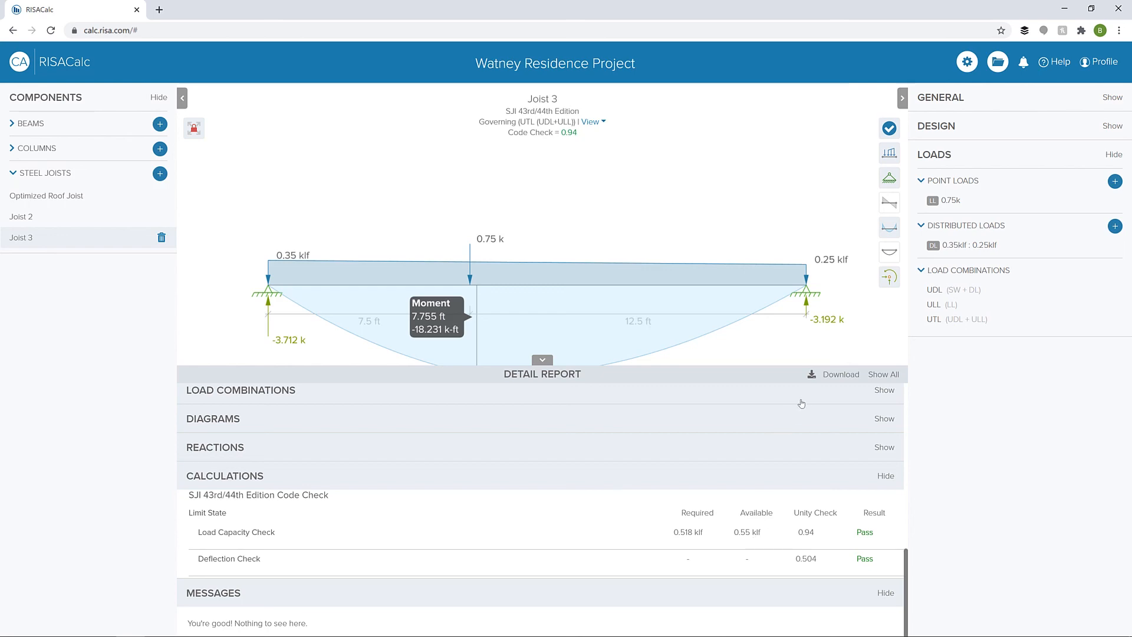
# Download the joist's detail report as a PDF and view it, closing the PDF and collapsing the report pane when finished
pyautogui.click(811, 376)
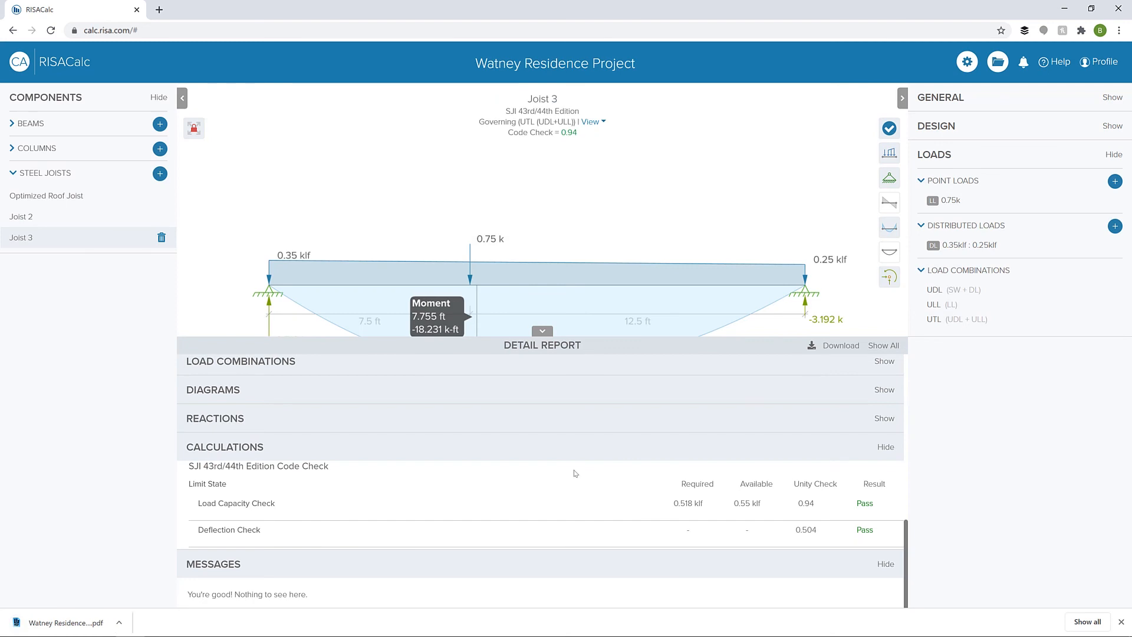
pyautogui.click(59, 623)
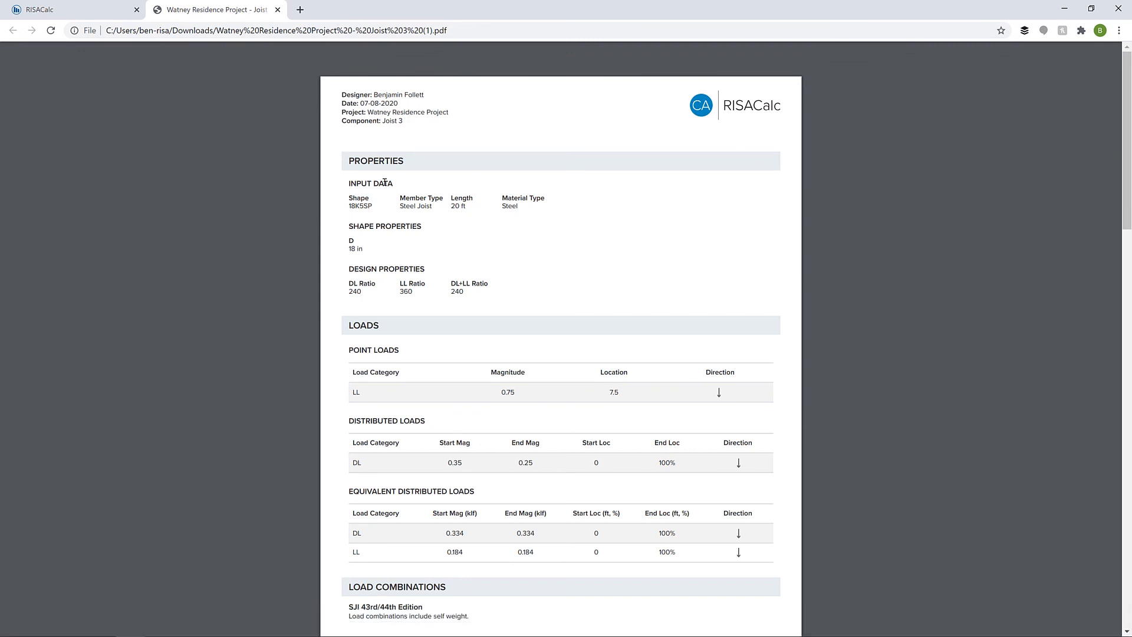
pyautogui.click(277, 9)
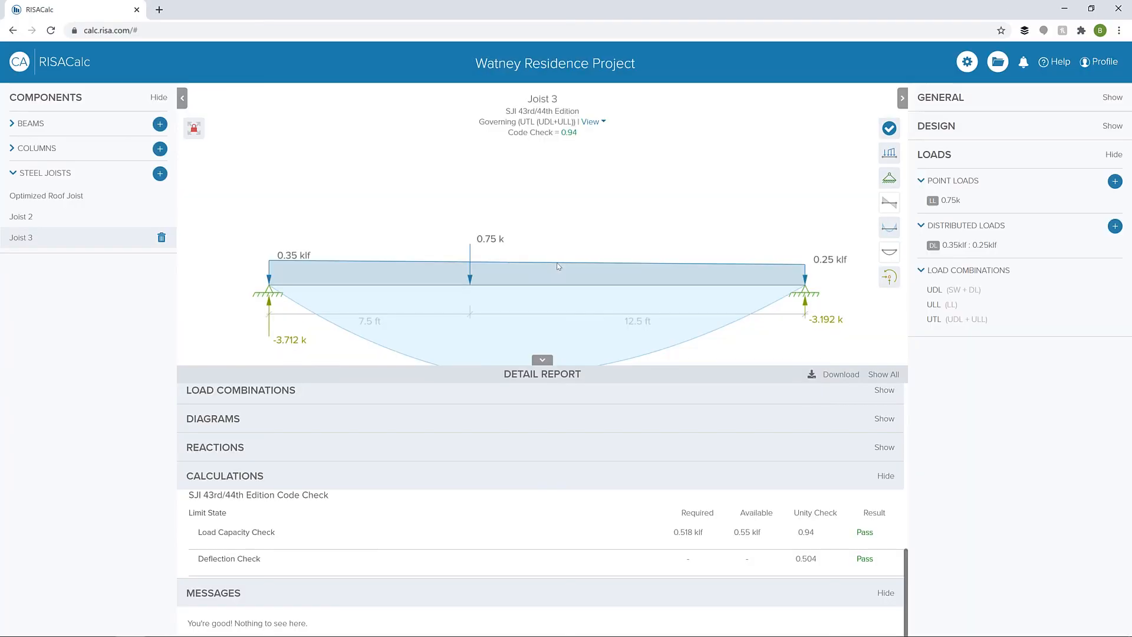
pyautogui.click(542, 361)
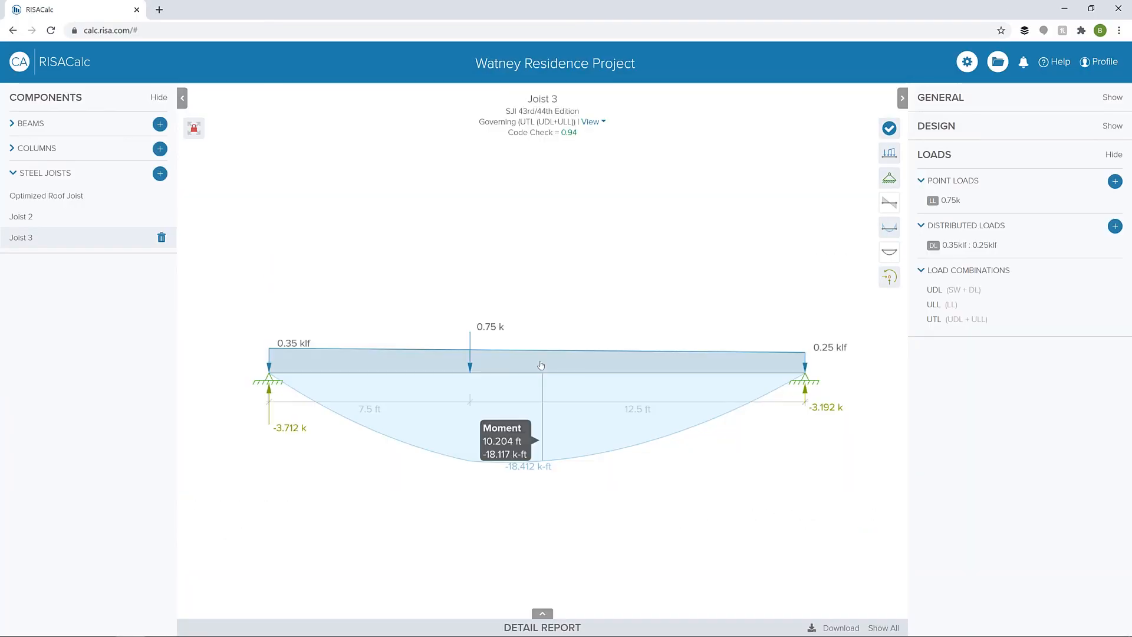